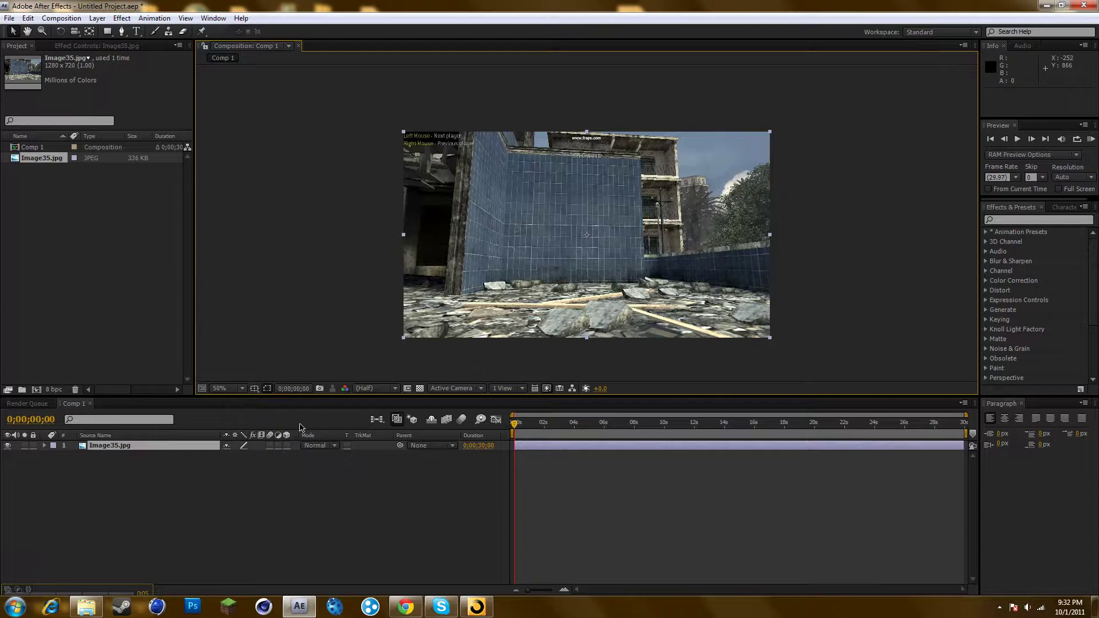
Apply the Video Copilot Optical Flares effect to the Image35.jpg layer
drag(519, 433, 516, 462)
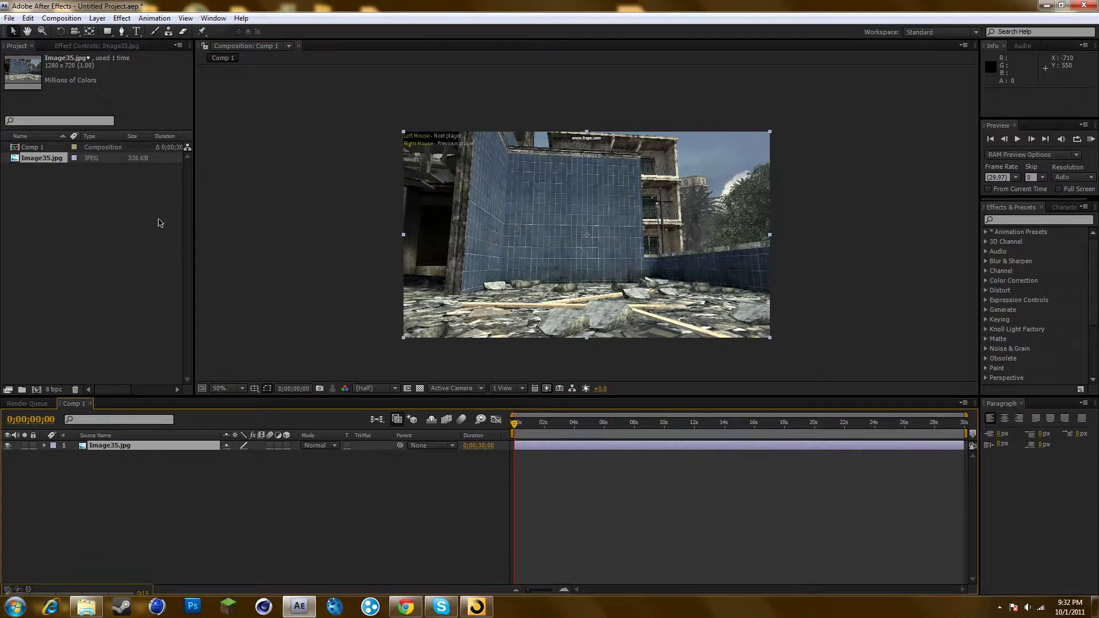
click(121, 19)
mouse_move(204, 367)
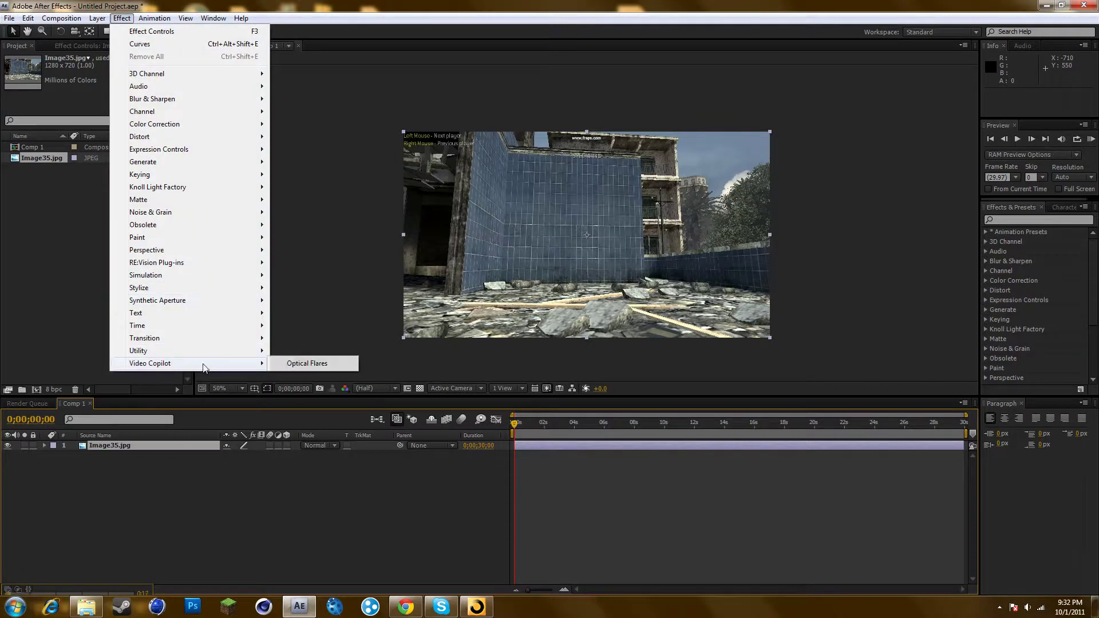
click(277, 364)
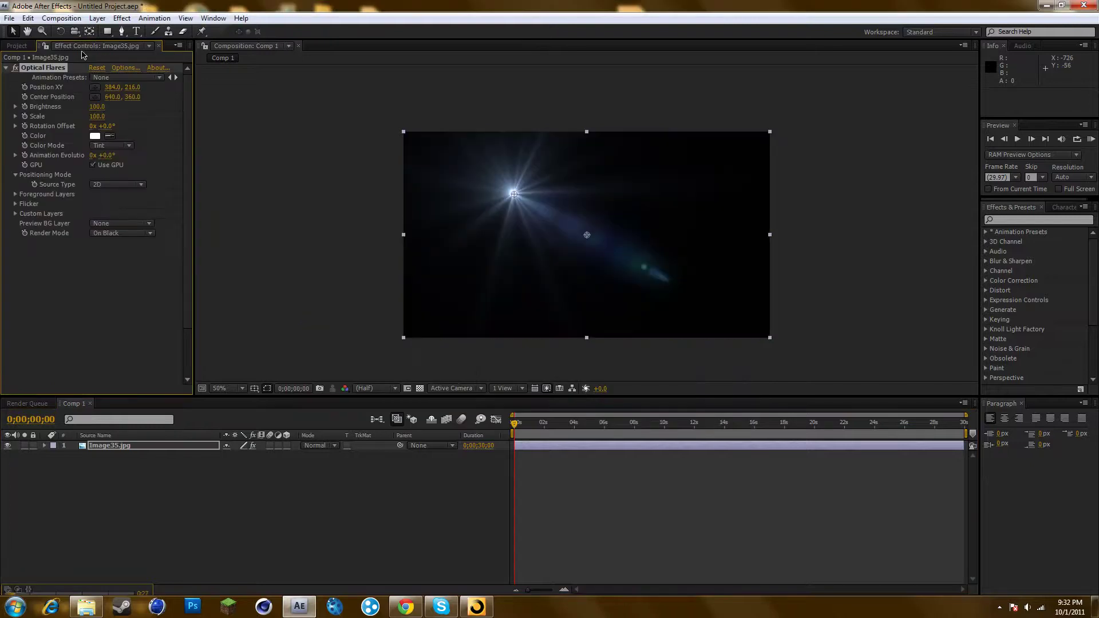
click(113, 445)
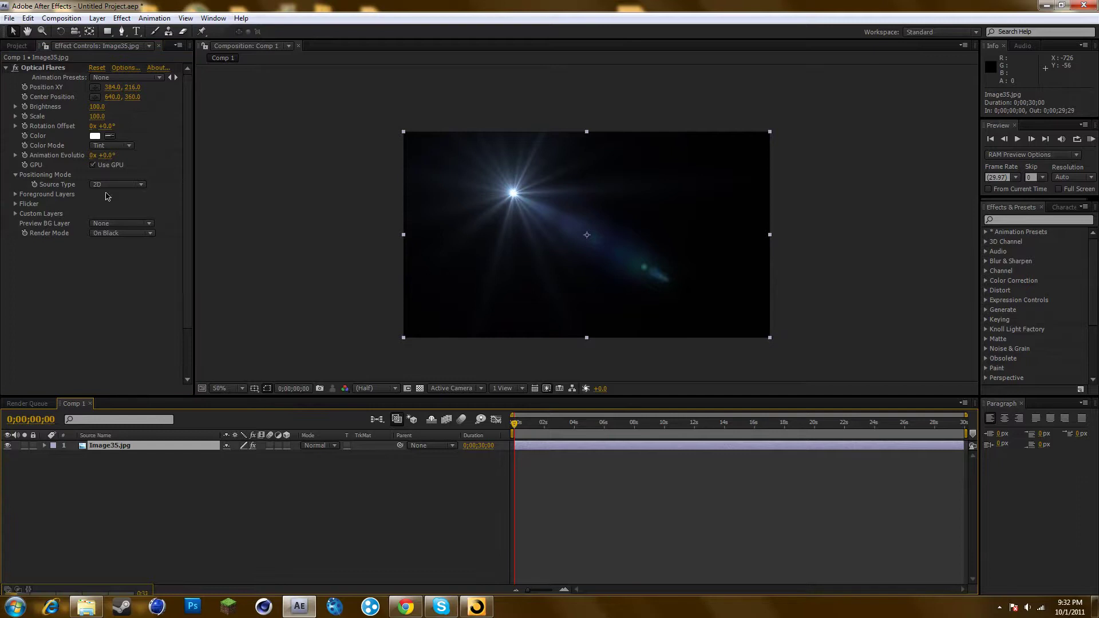
Set the Optical Flares render mode to On Transparent
click(113, 233)
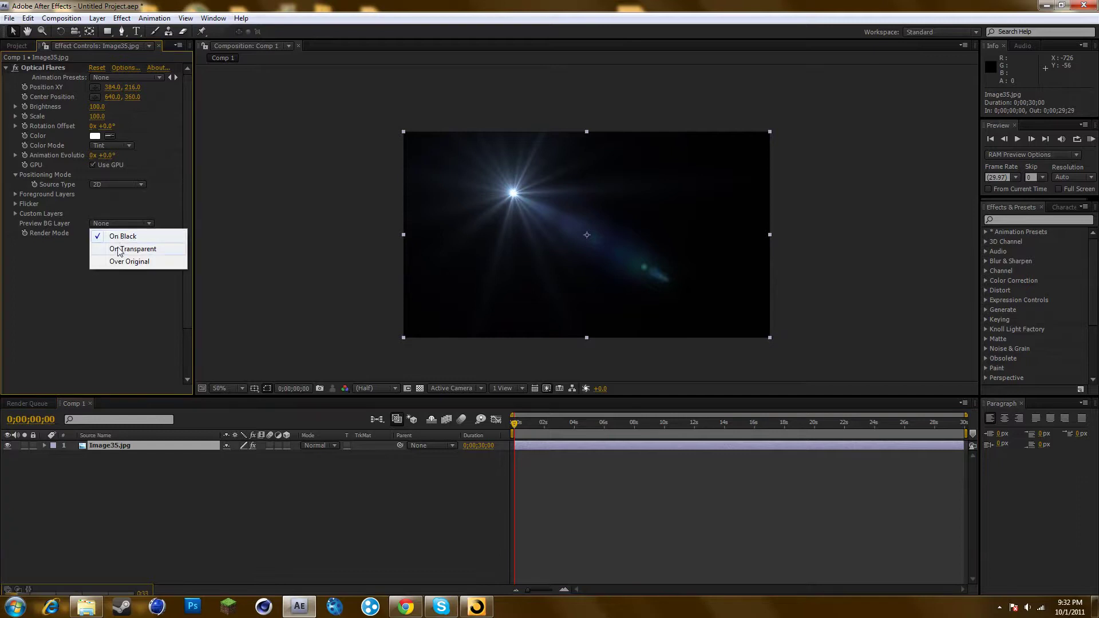
click(119, 250)
click(116, 234)
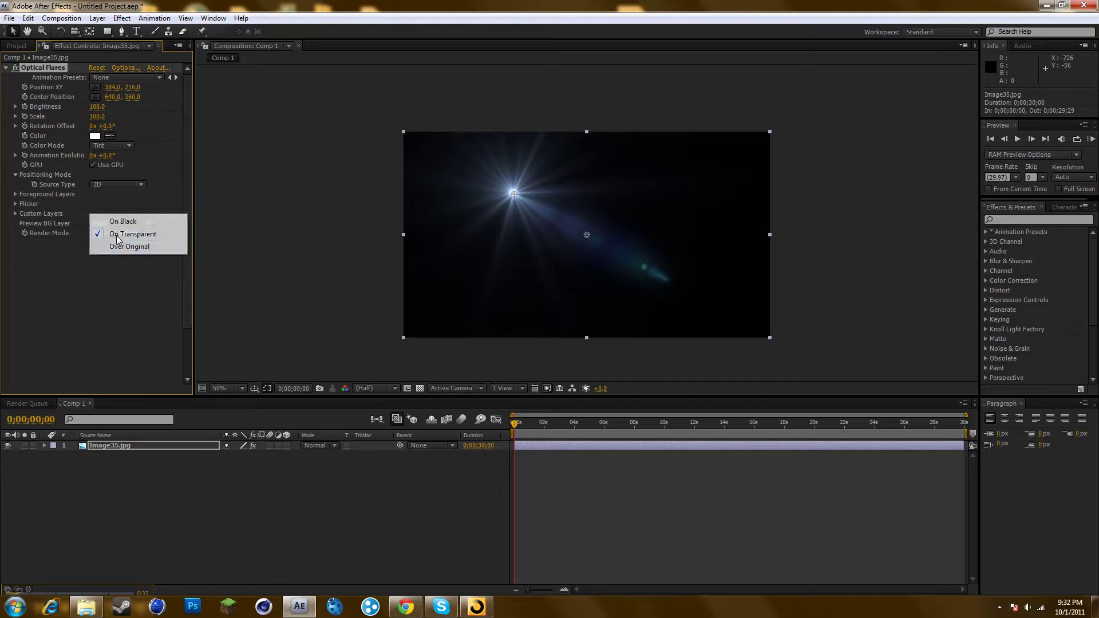
click(78, 270)
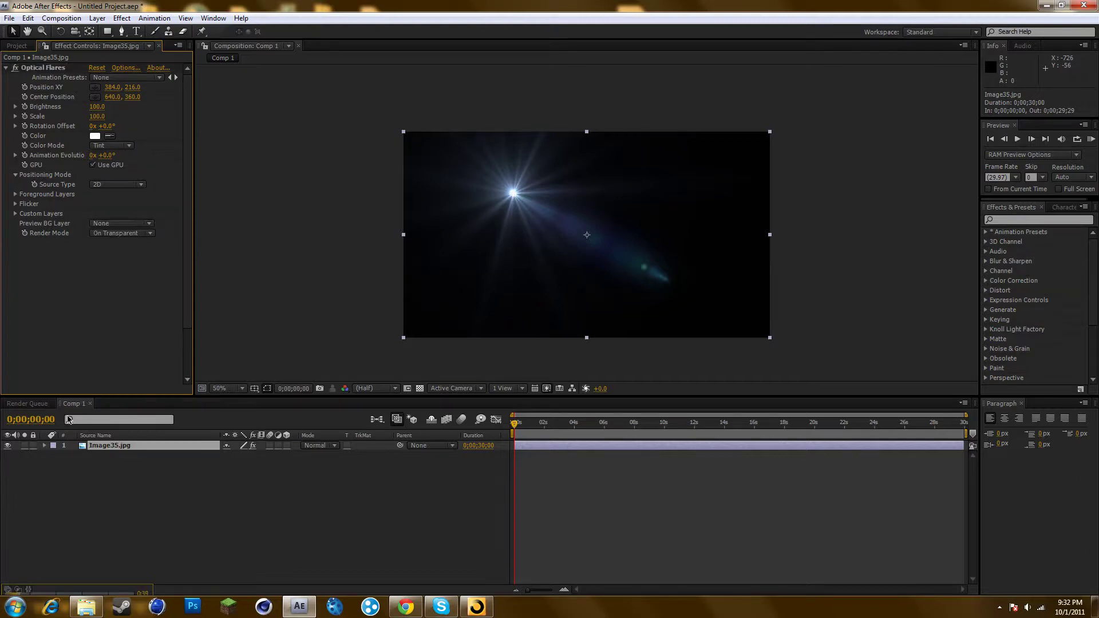
click(65, 69)
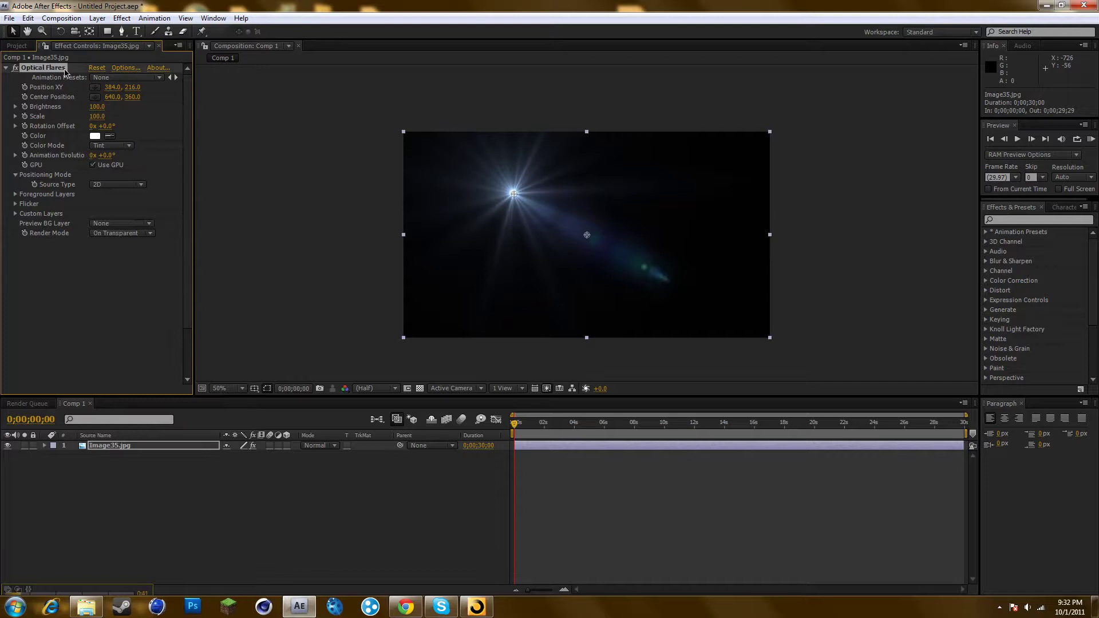
Delete Optical Flares from the image and add a new adjustment layer above it
key(Delete)
right_click(111, 471)
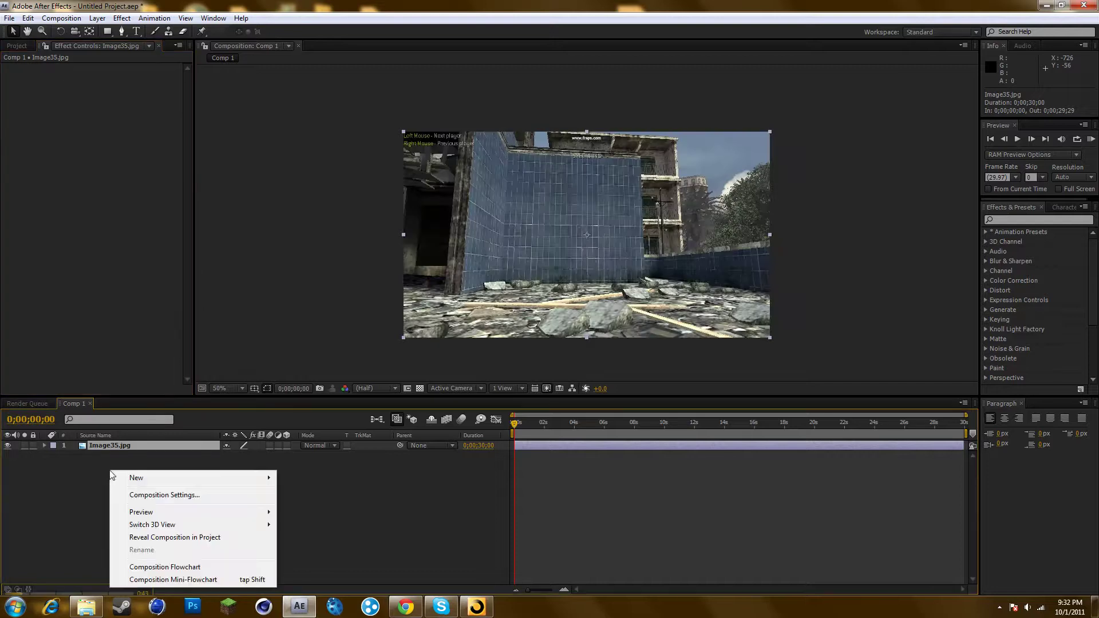
mouse_move(186, 483)
click(320, 570)
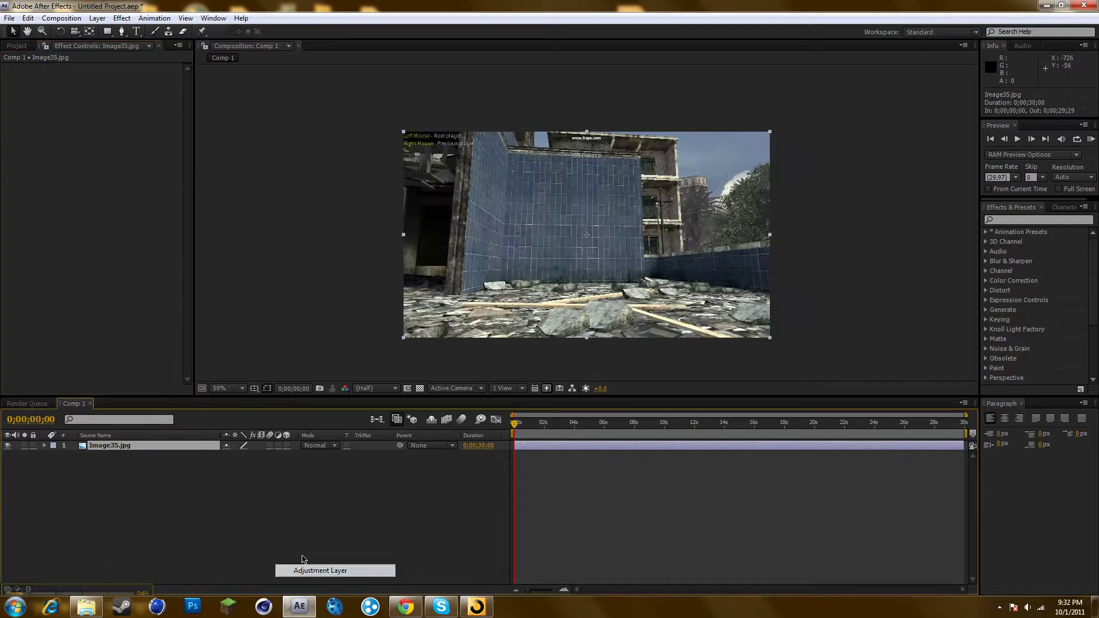
Apply Optical Flares to the adjustment layer and set its blend mode to Screen
click(122, 18)
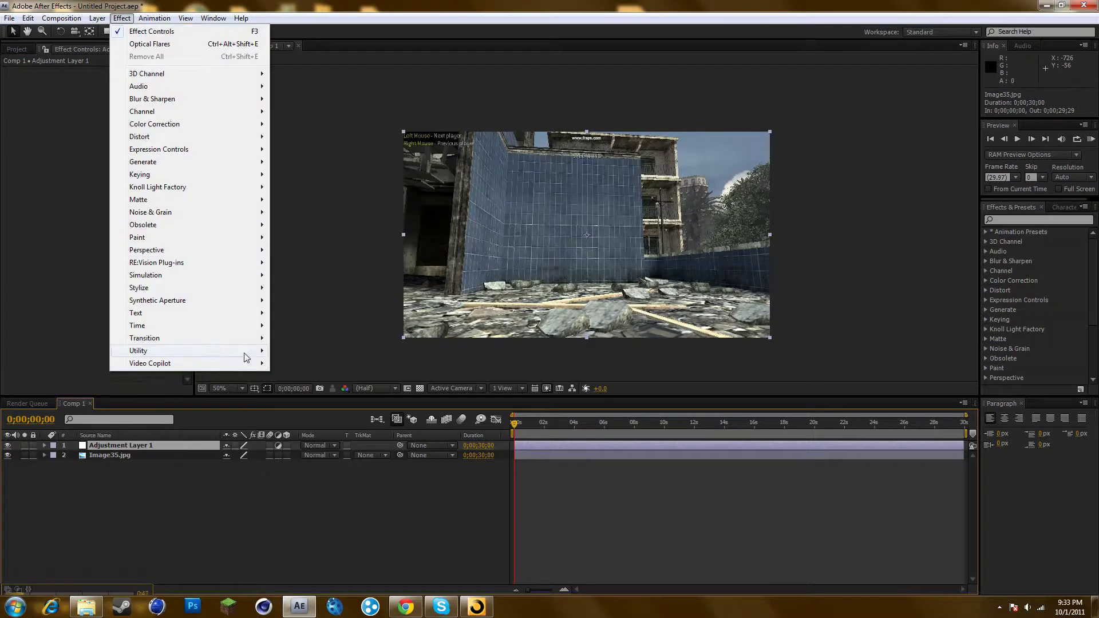
click(287, 364)
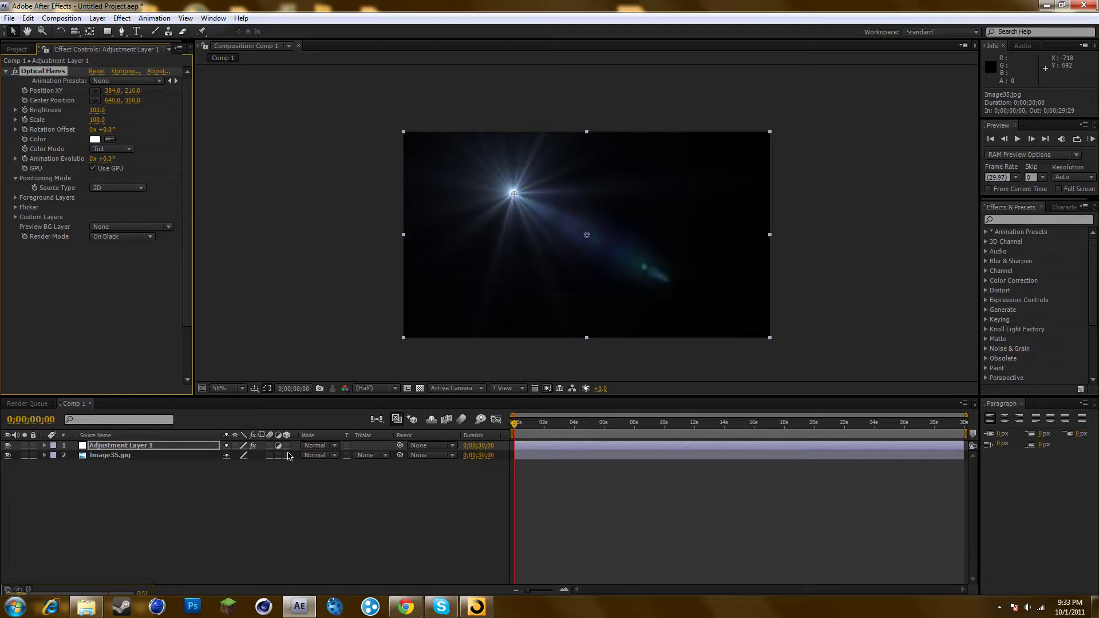
click(327, 446)
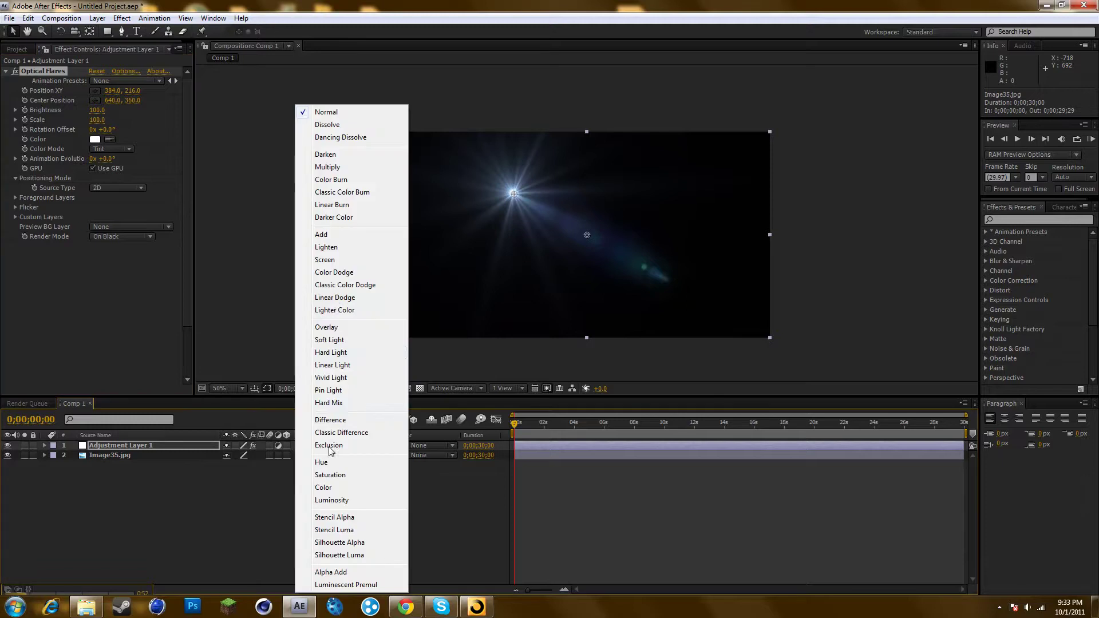
click(325, 260)
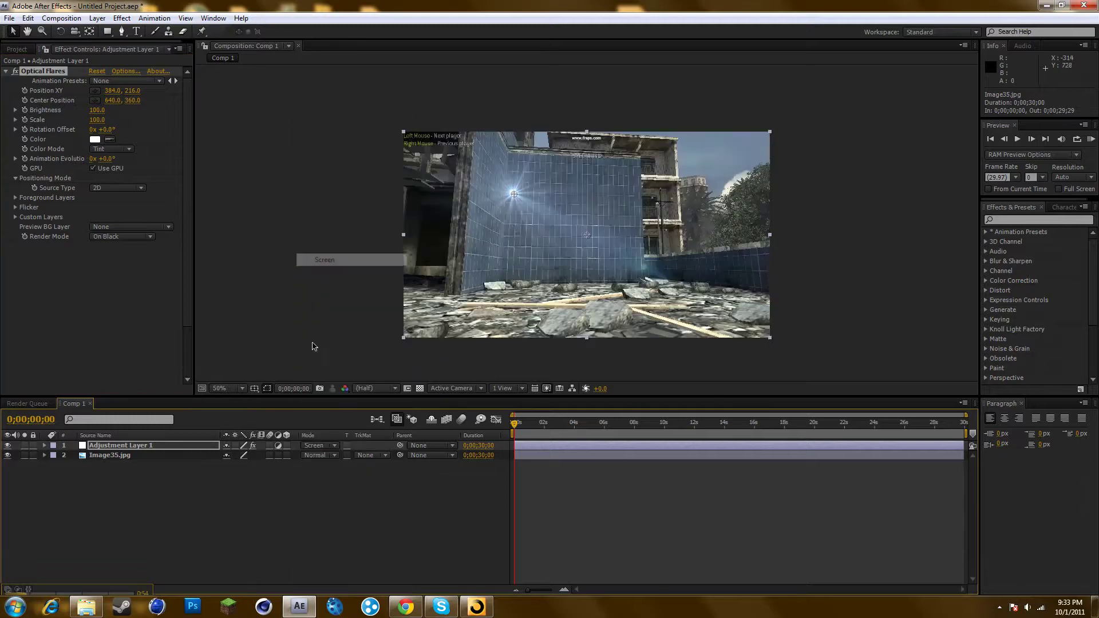
In Optical Flares Options, delete all lens objects, including the Multi Iris and Spike Ball elements
click(122, 73)
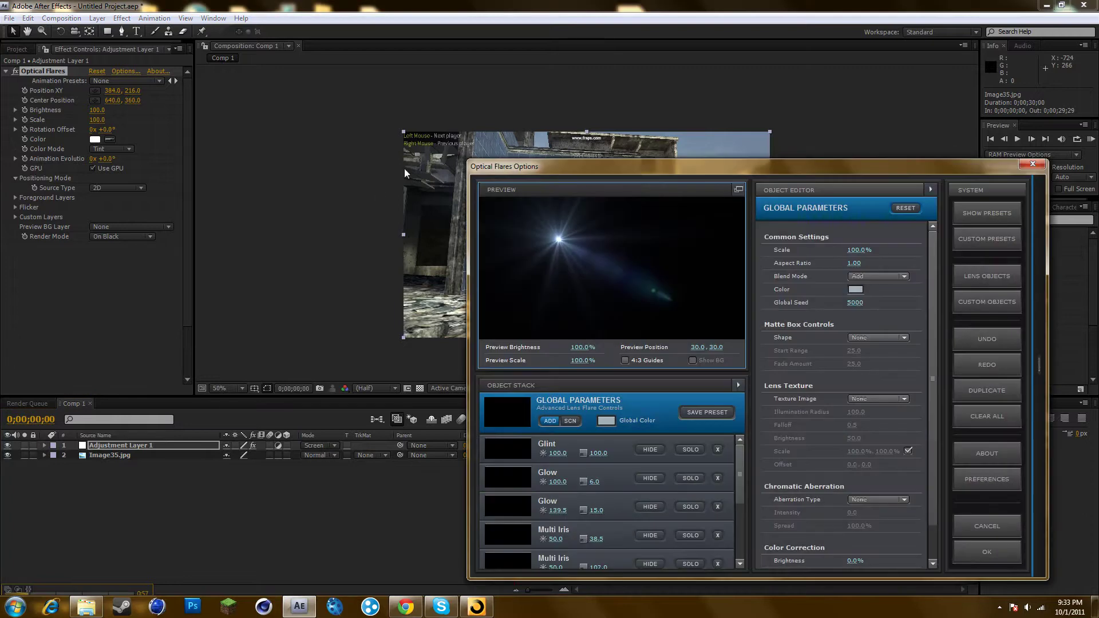
click(718, 449)
click(719, 449)
click(719, 449)
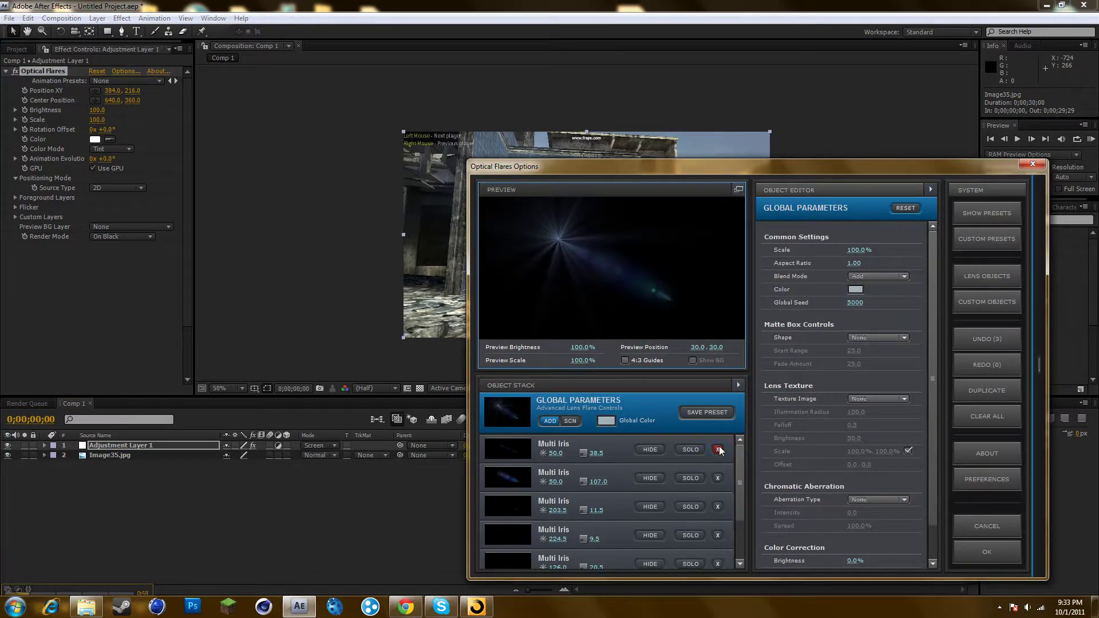
click(719, 448)
click(719, 451)
click(719, 451)
click(719, 451)
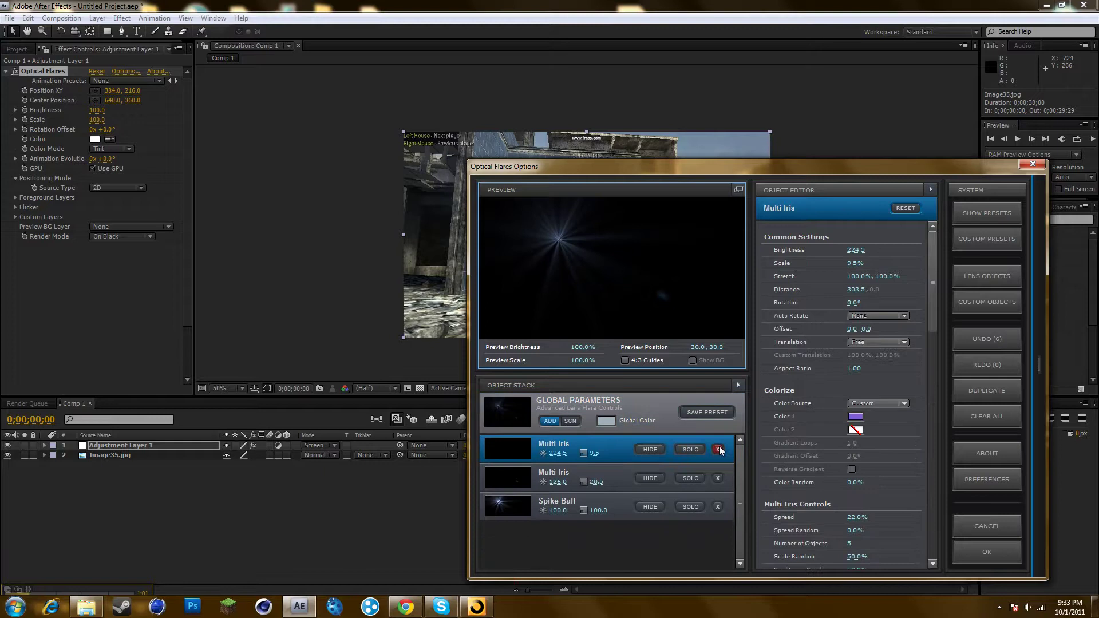
click(719, 448)
click(719, 448)
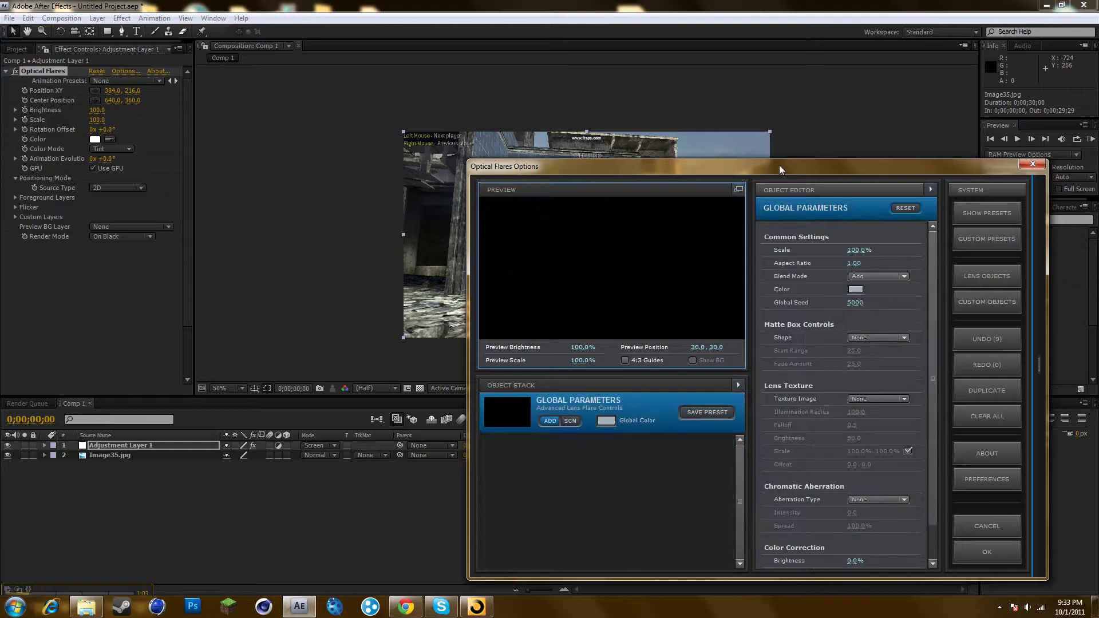
drag(785, 163, 252, 158)
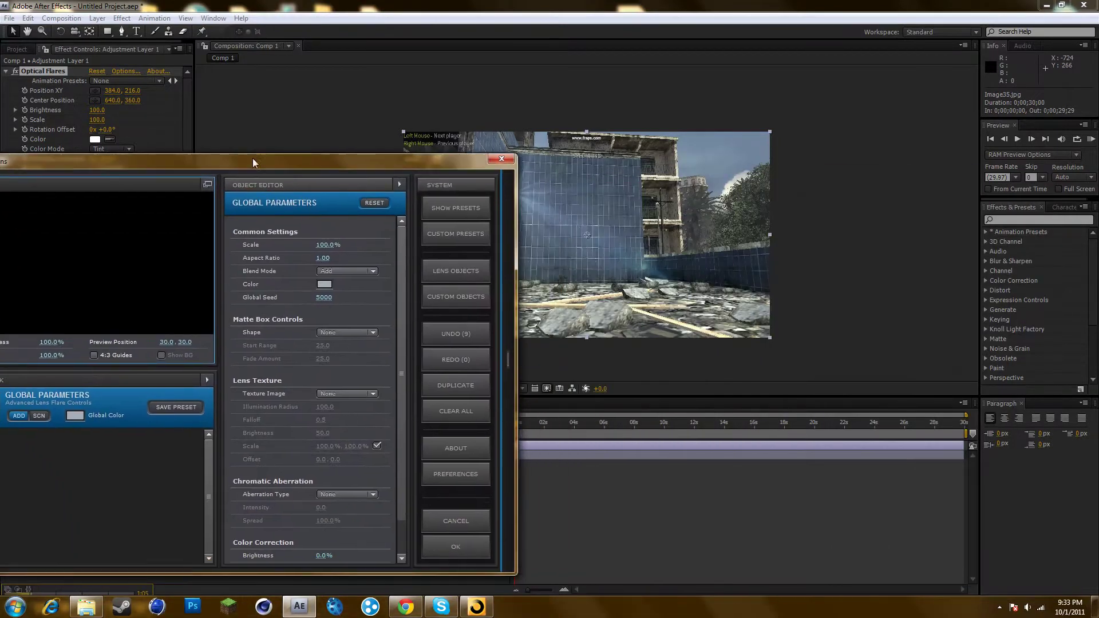
Set the flare's lens Texture Image to Dag
click(341, 334)
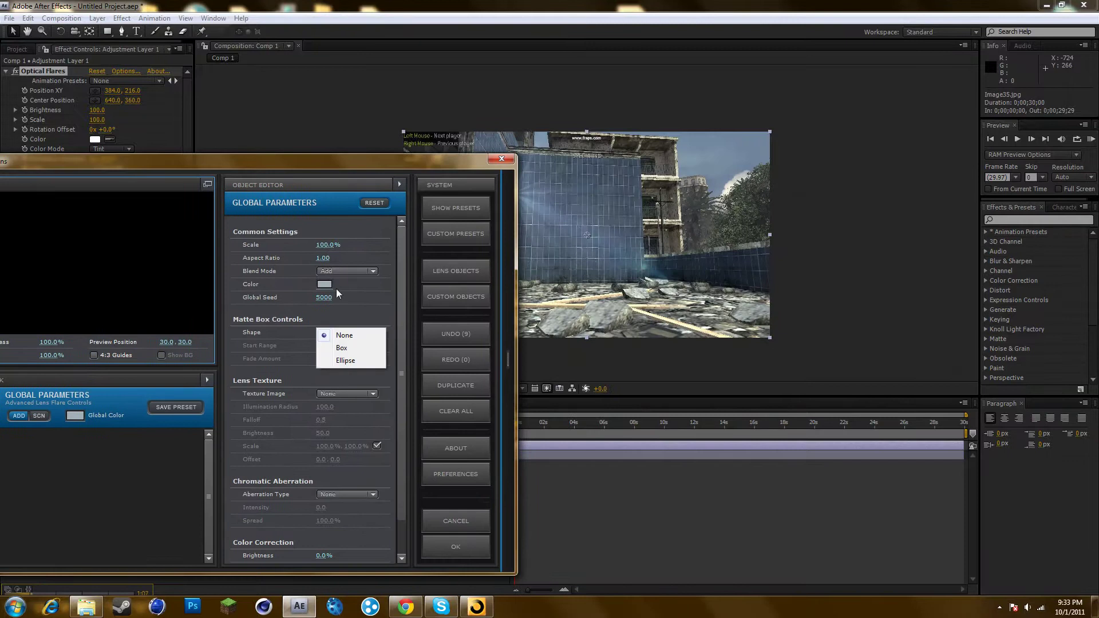
click(334, 395)
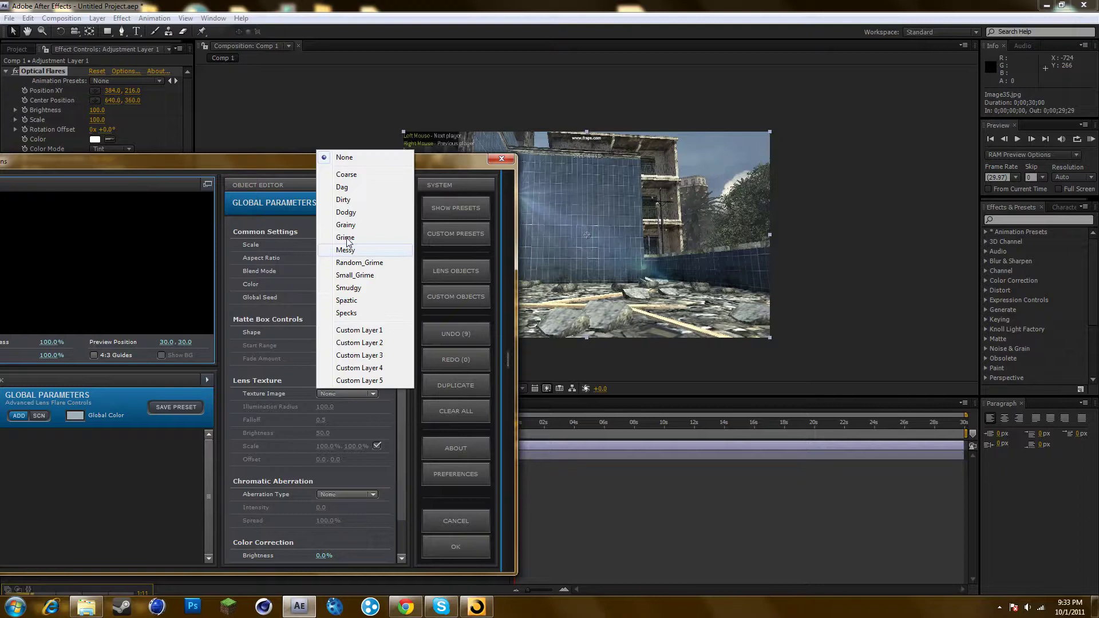
click(365, 166)
drag(366, 166, 699, 161)
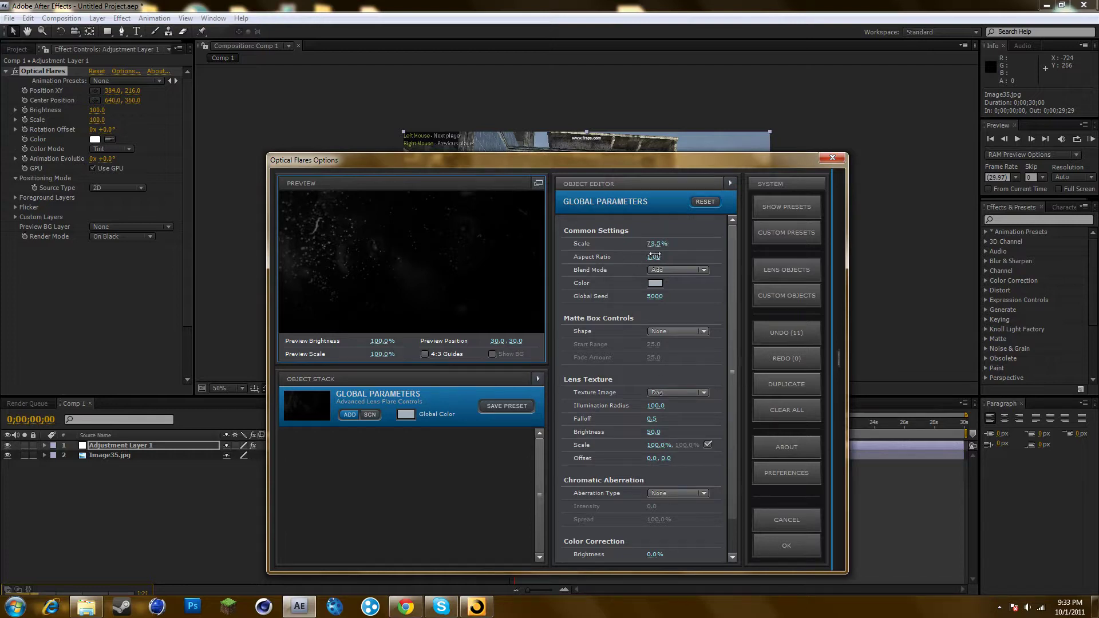
Set Scale to 73.5%, Aspect Ratio 0.15 and texture Brightness 27, and apply the options
drag(637, 252, 637, 262)
drag(731, 367, 736, 409)
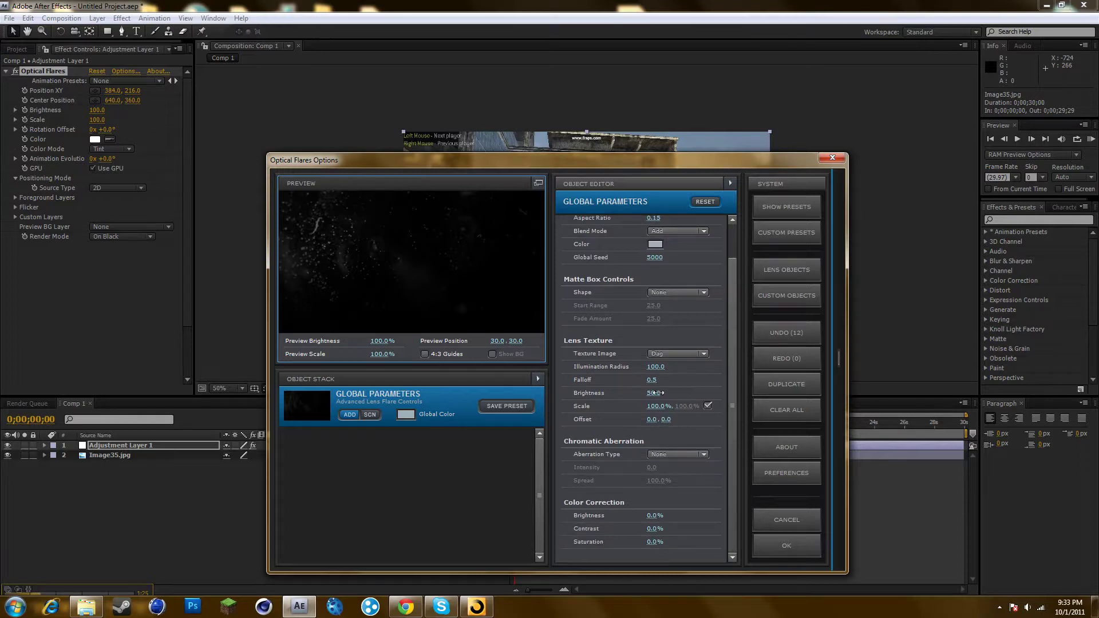
drag(652, 395, 641, 401)
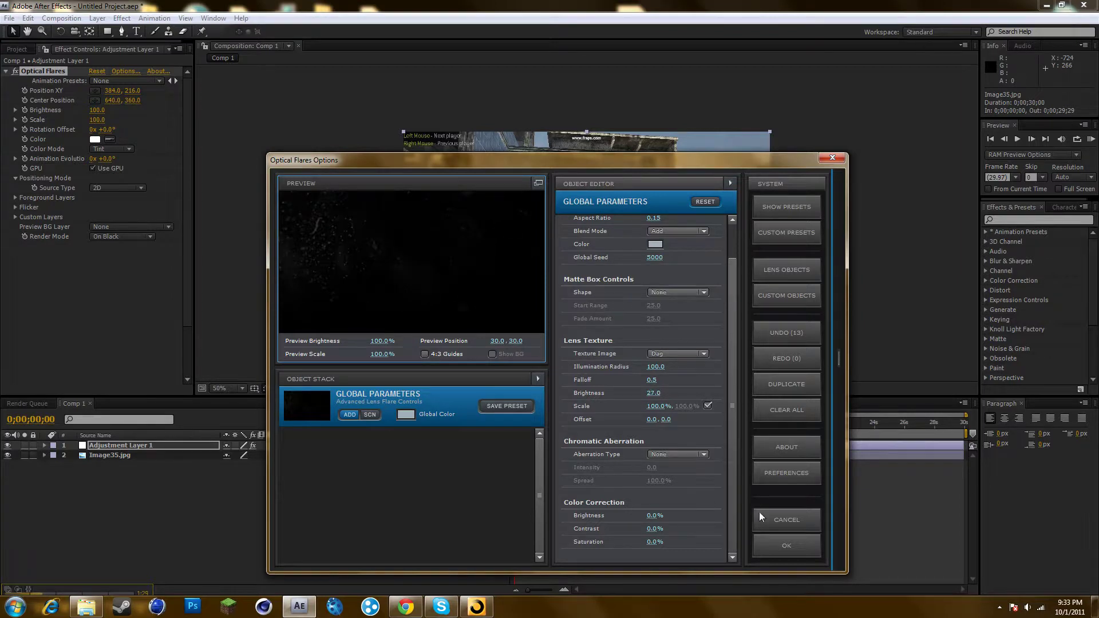
click(773, 542)
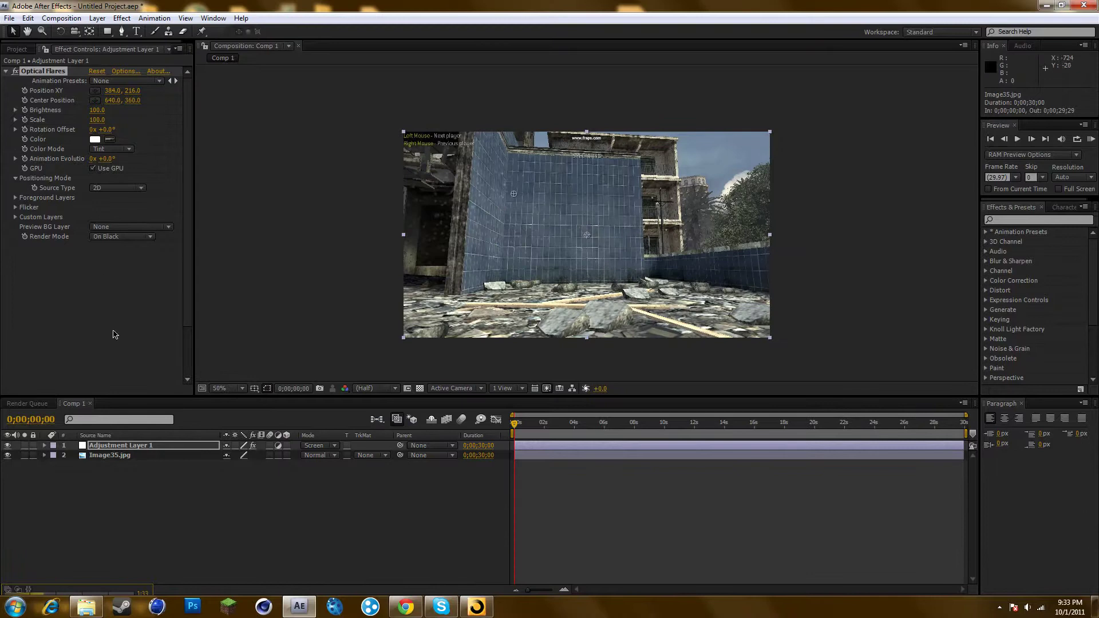
Add Light Factory EZ to the adjustment layer
click(119, 446)
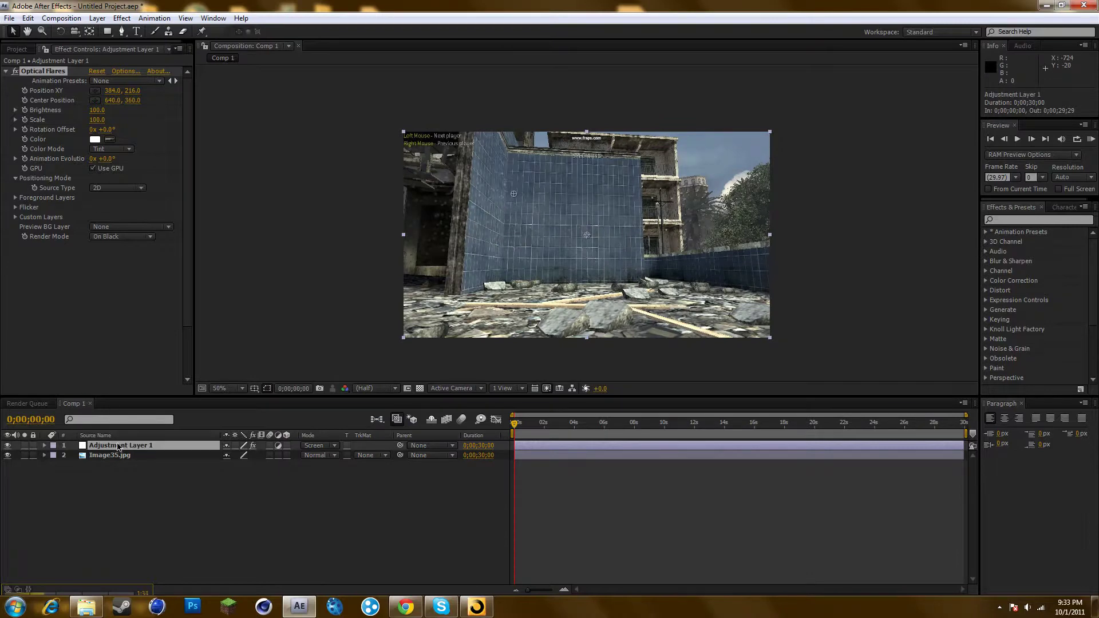
click(122, 19)
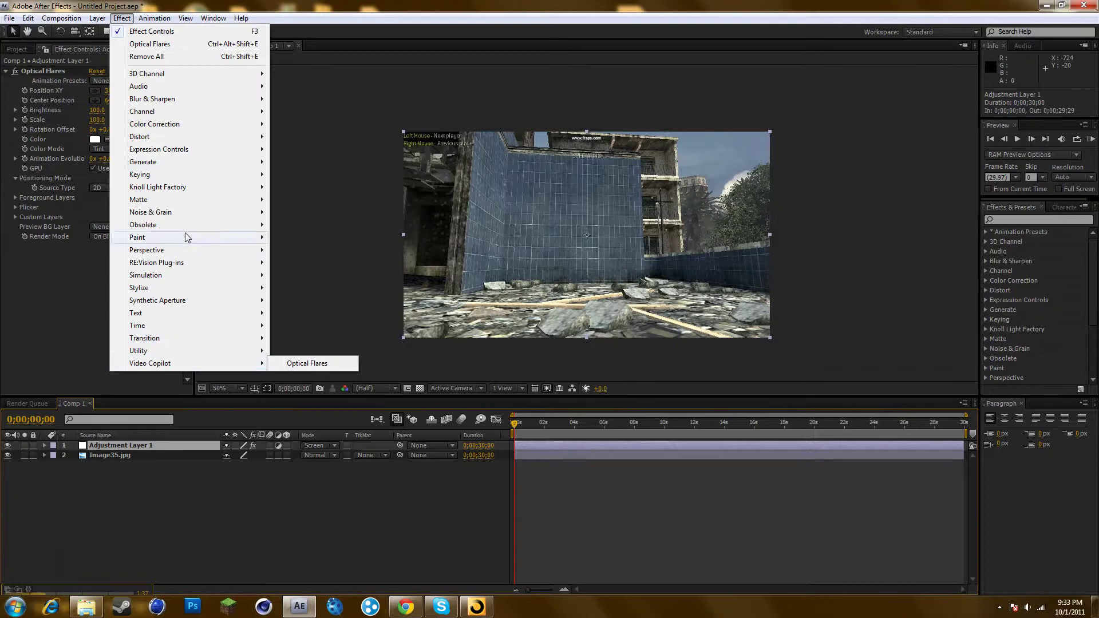
mouse_move(189, 188)
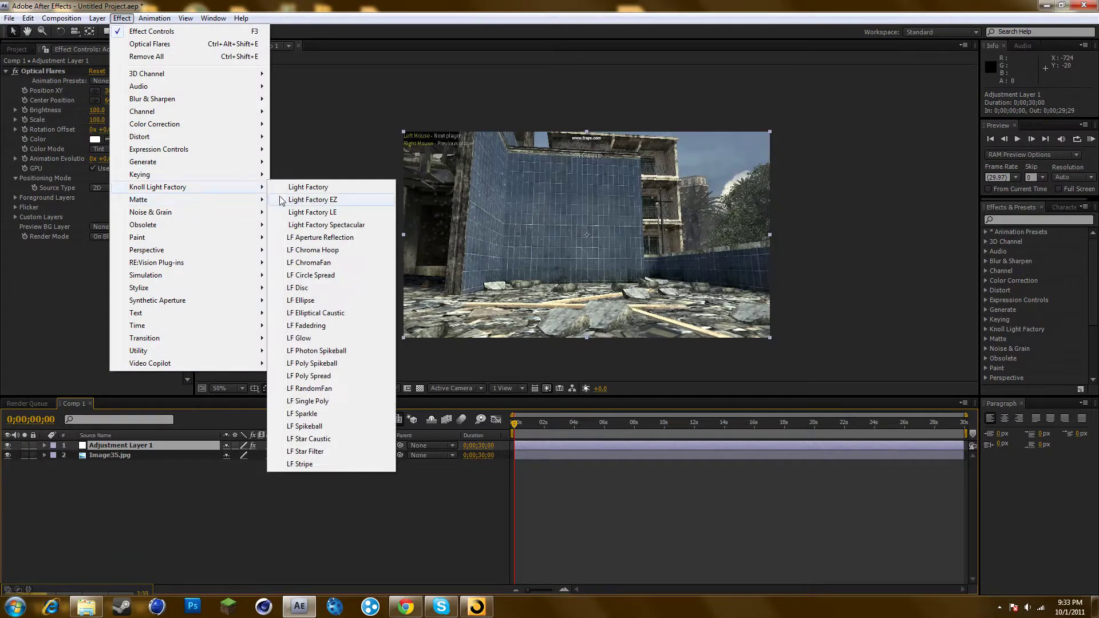
click(309, 200)
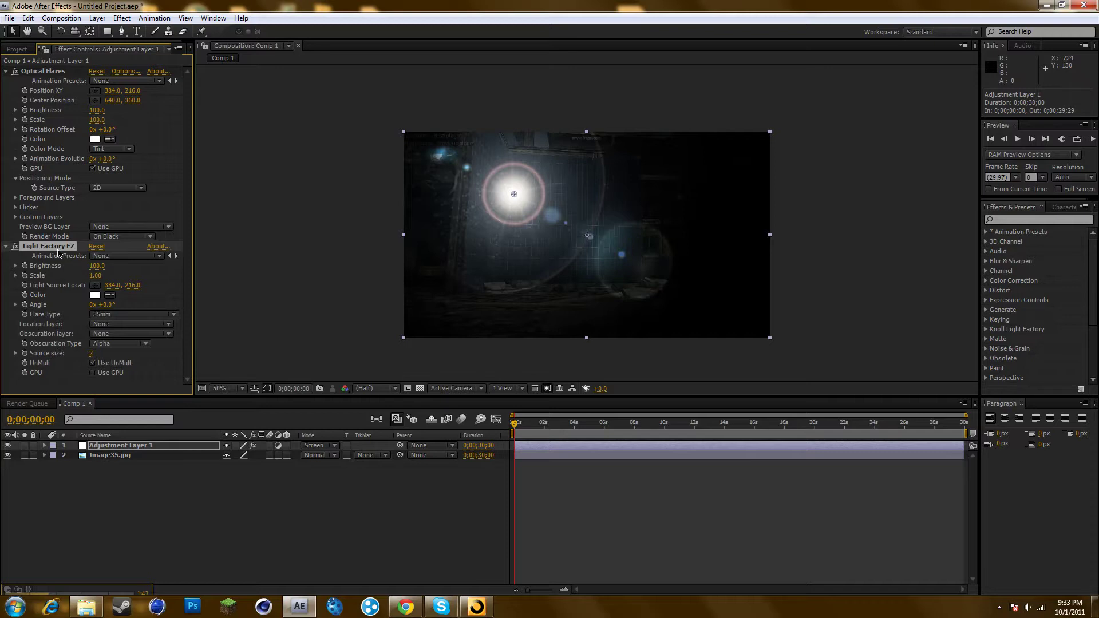
Apply the built-in Lens Flare to the layer, then undo it
click(122, 18)
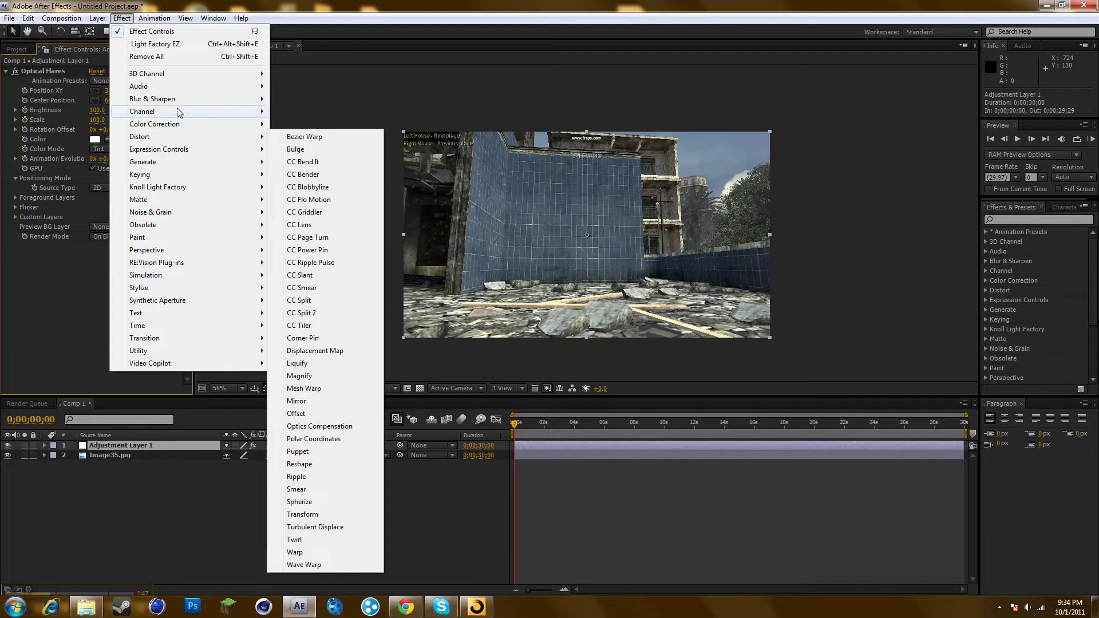
mouse_move(191, 163)
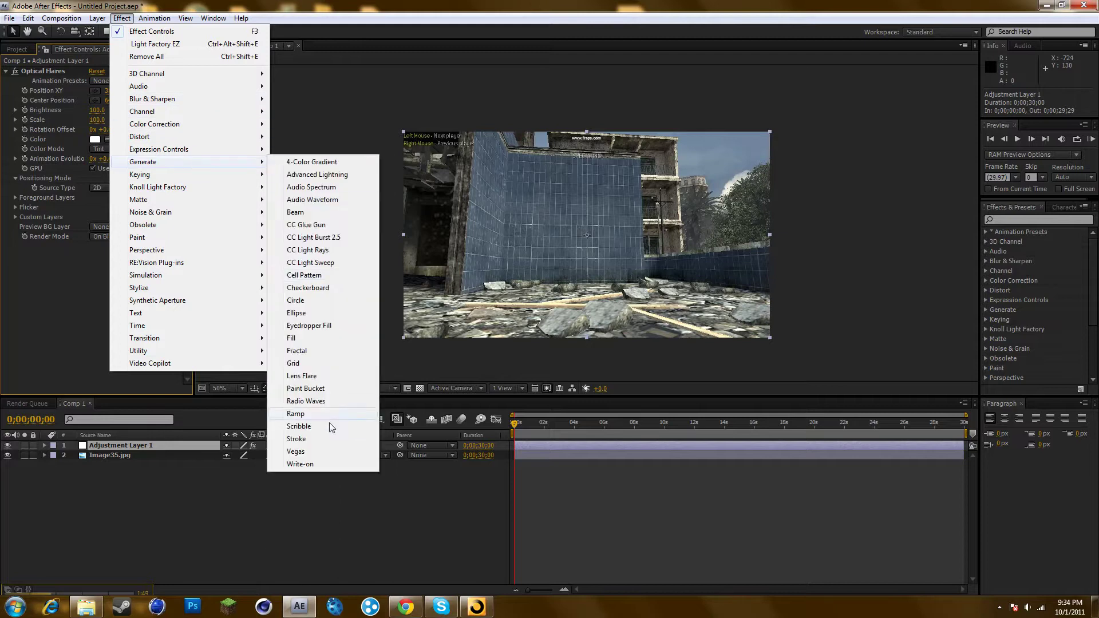
click(303, 376)
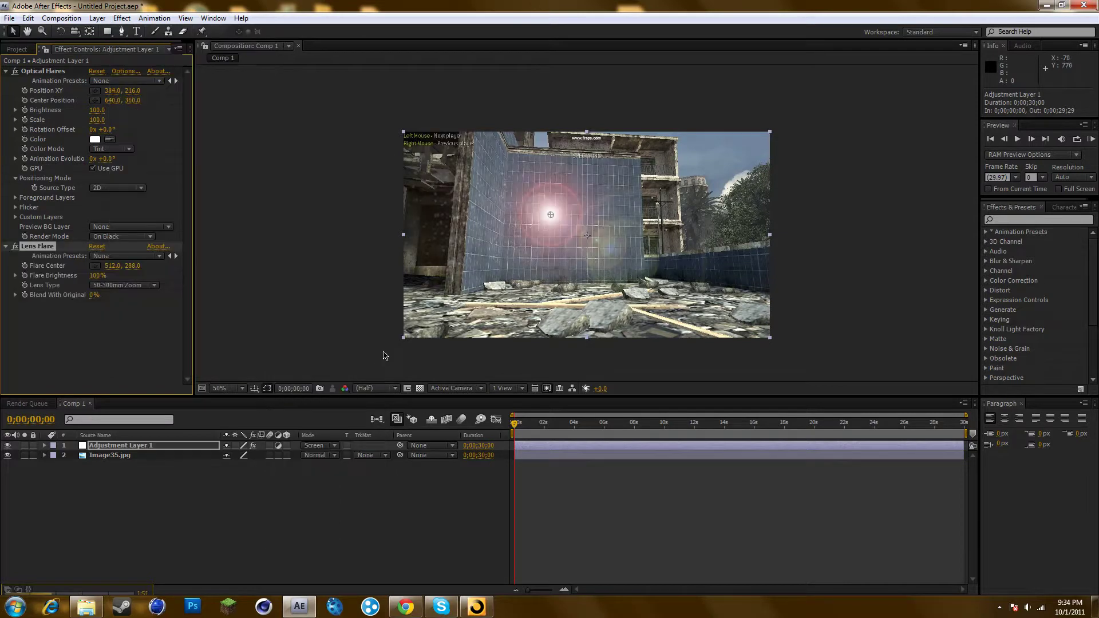
key(ctrl+z)
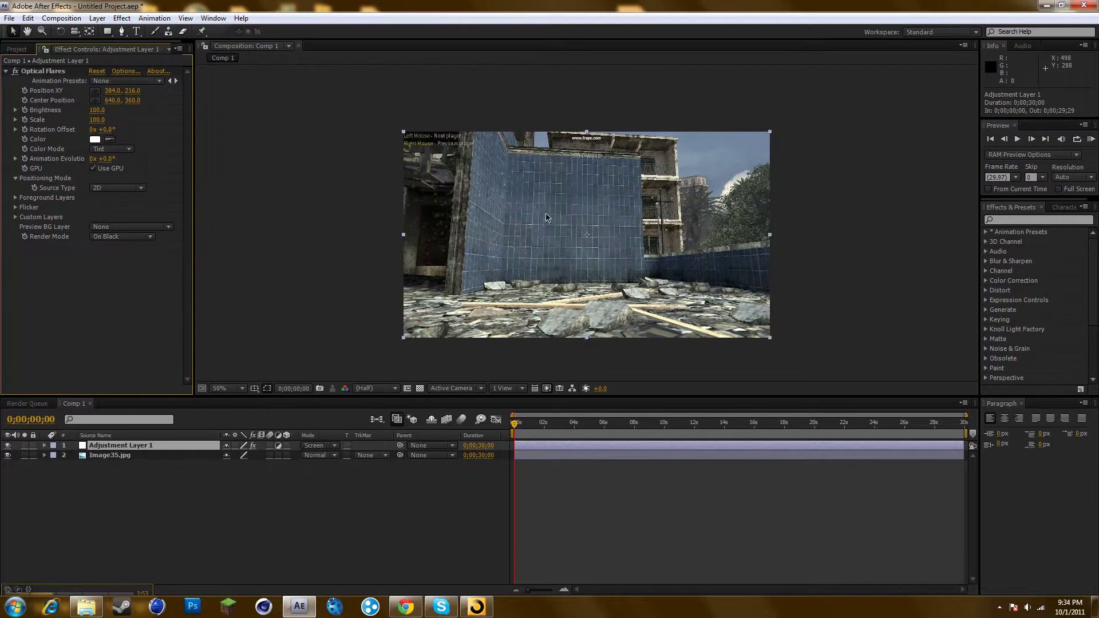
Apply Optical Flares to Adjustment Layer 1 and open its settings
click(121, 18)
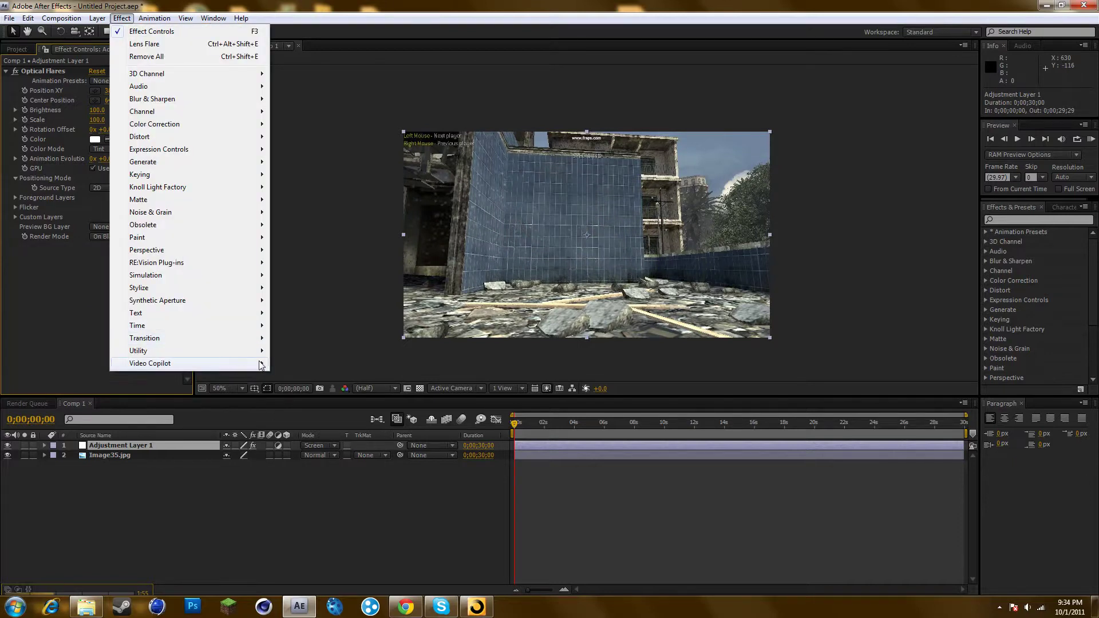
click(309, 364)
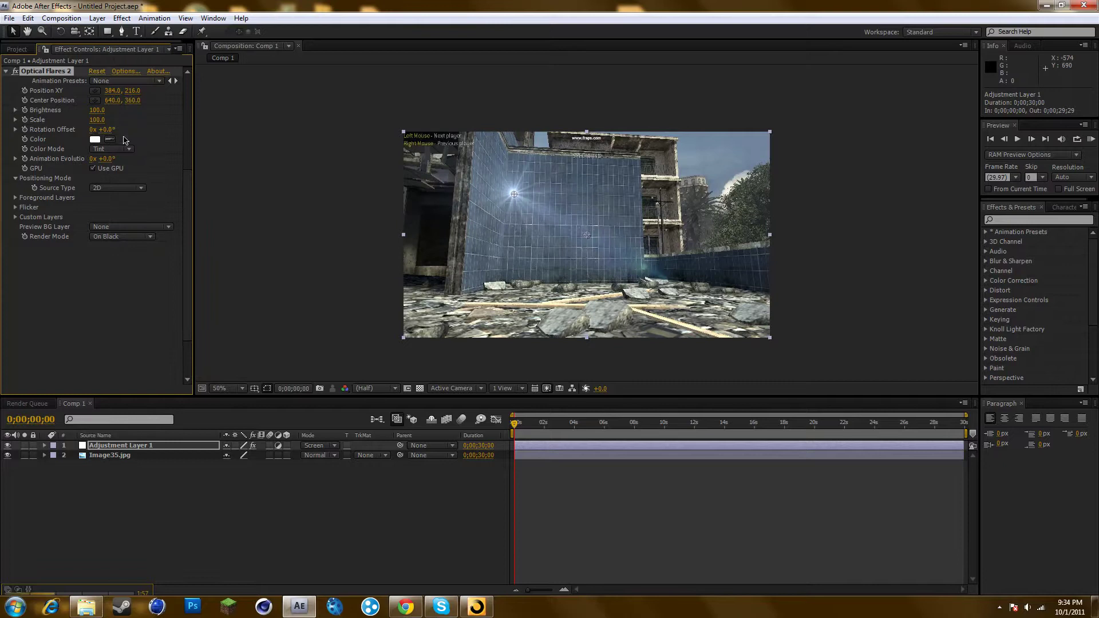
click(127, 446)
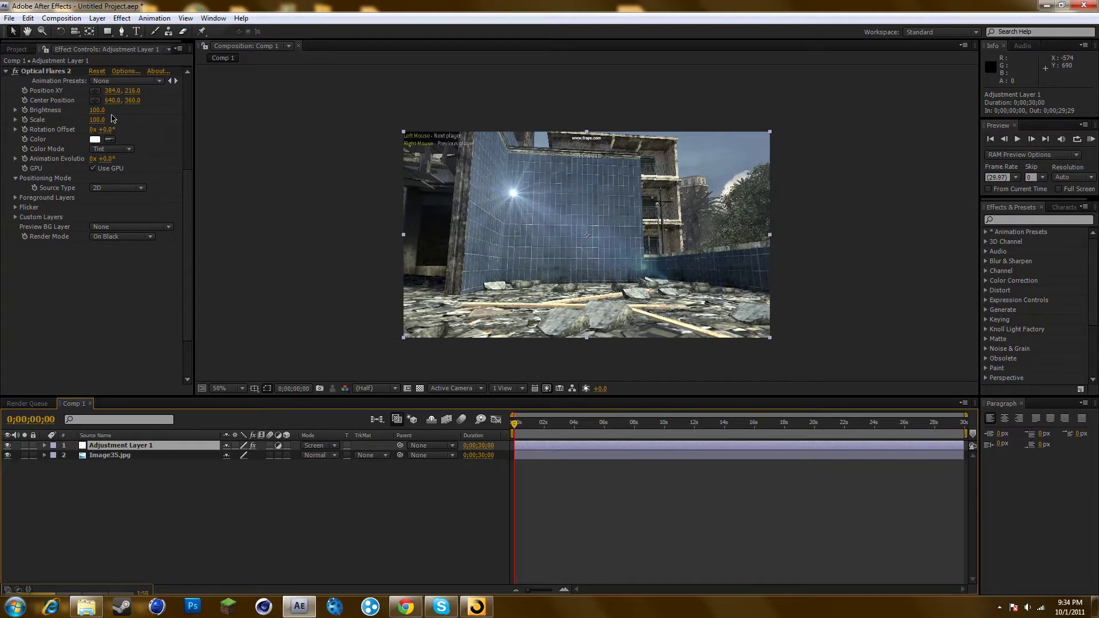
click(126, 71)
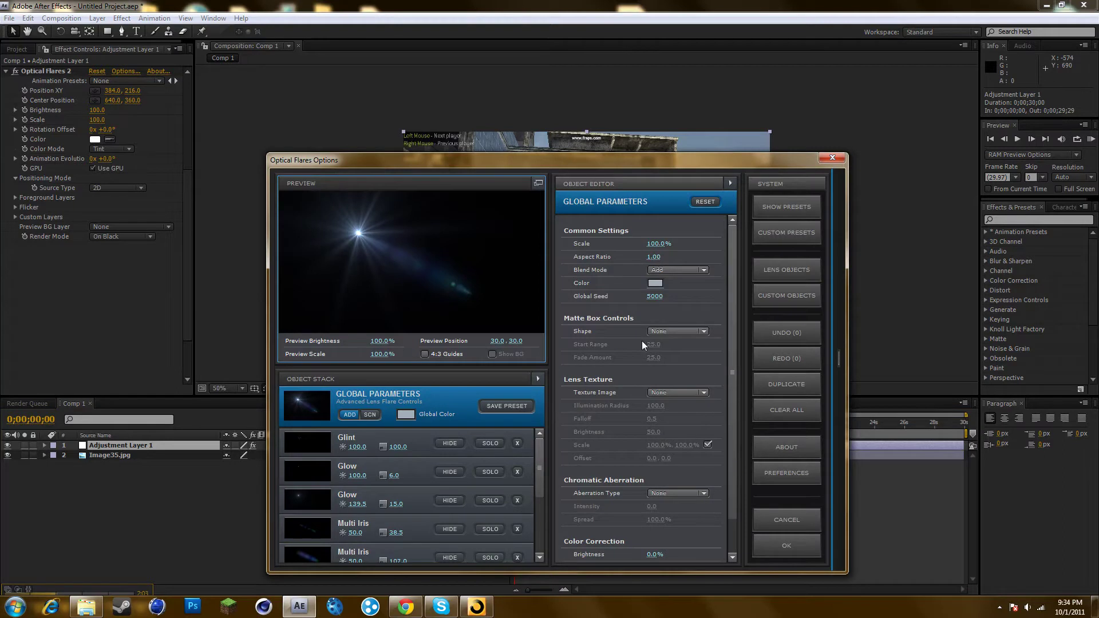
Delete the Glint element, move the preview flare to the top, and make the global colour green
click(521, 444)
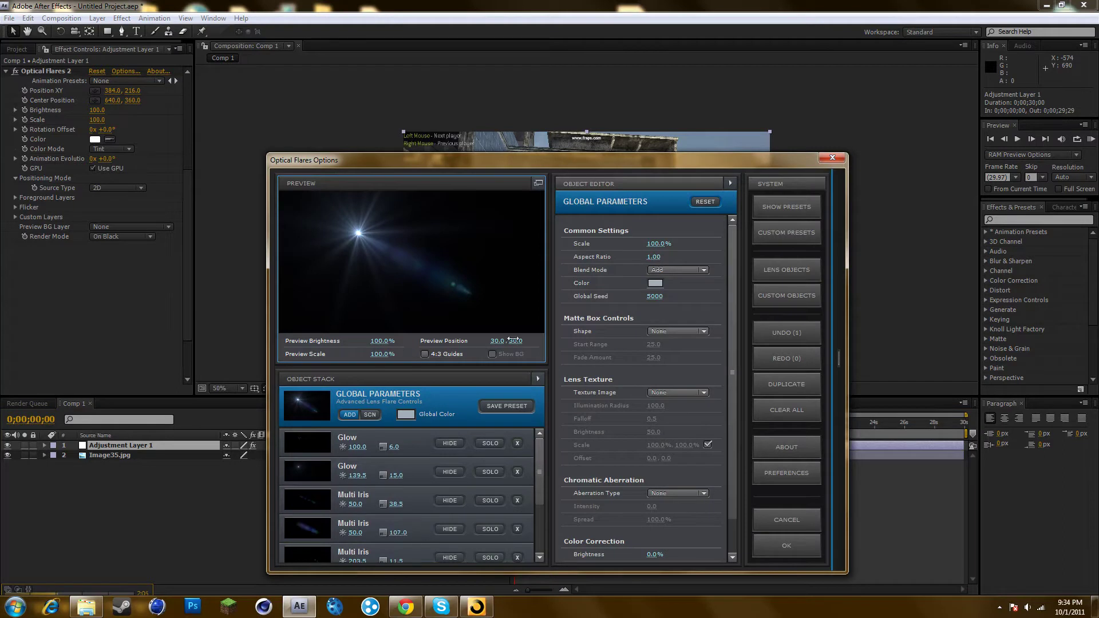
drag(389, 237, 409, 191)
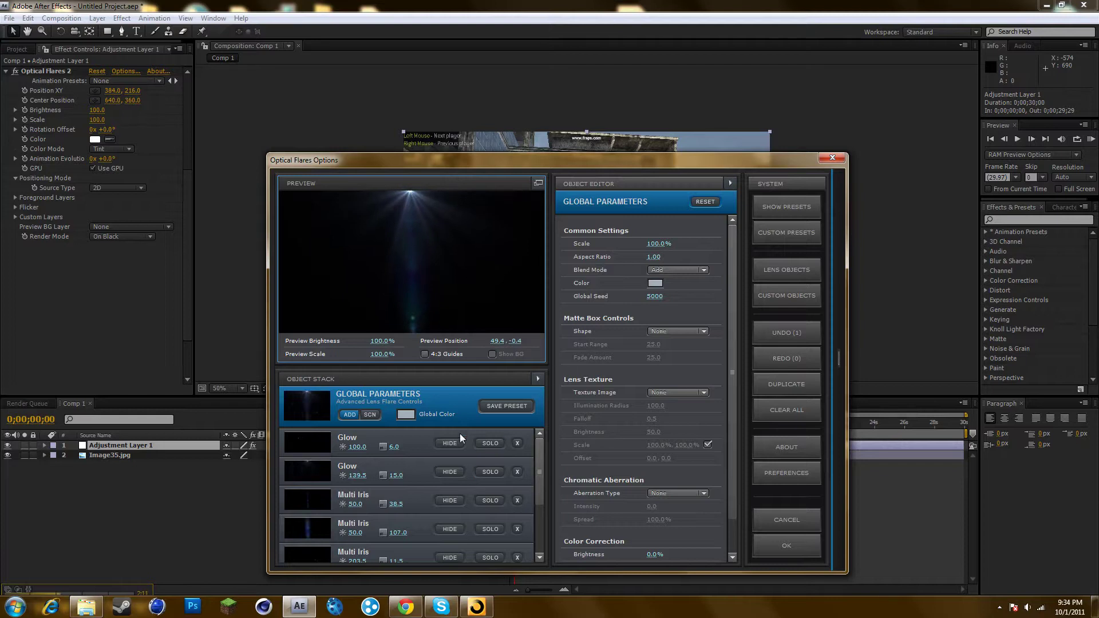
click(655, 281)
mouse_move(631, 267)
mouse_down()
mouse_move(695, 232)
mouse_move(710, 321)
mouse_up()
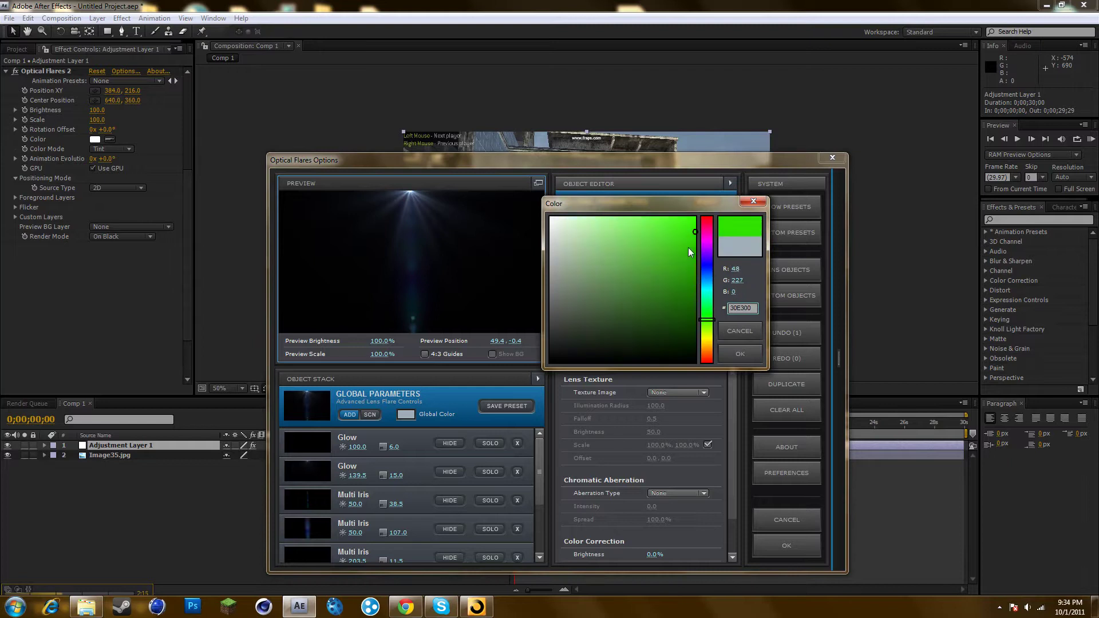
click(730, 352)
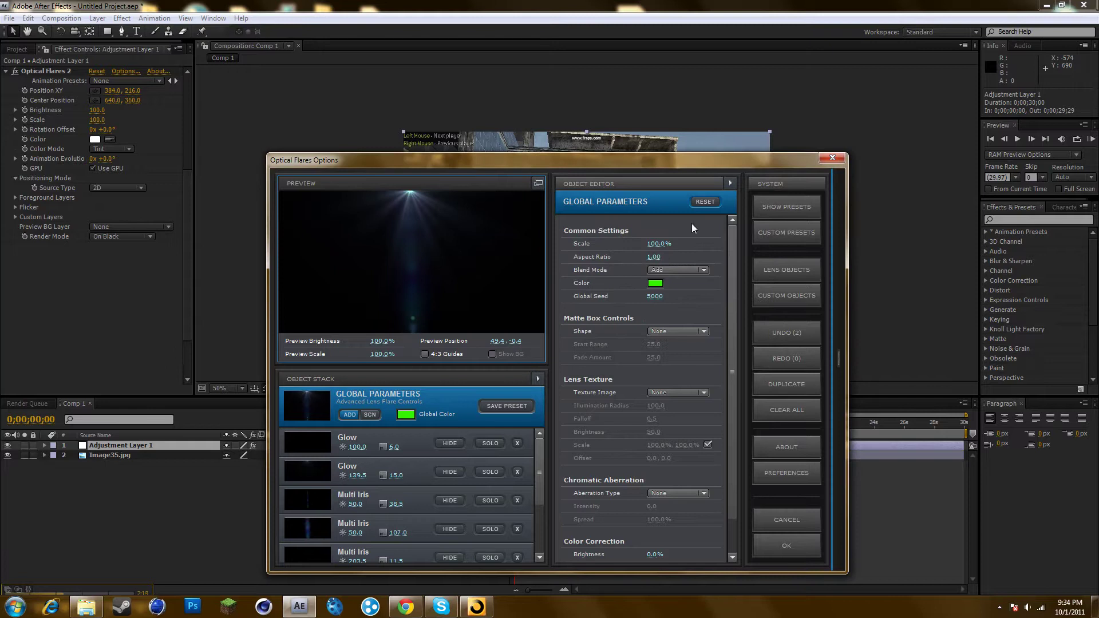
Add a Streak element to the flare from the lens objects list
click(775, 235)
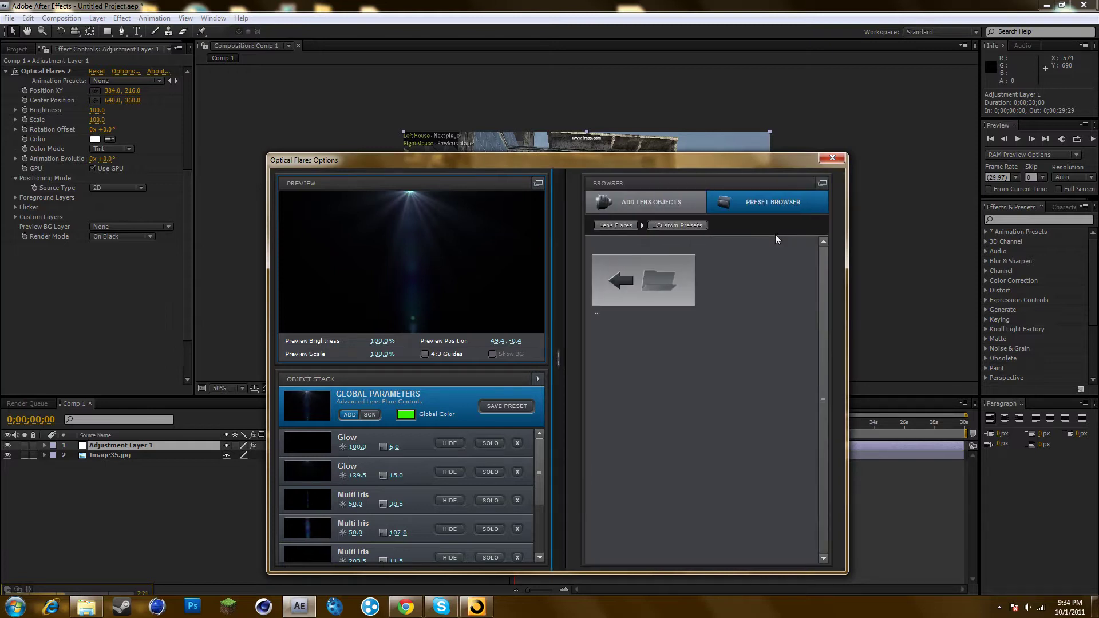
click(658, 207)
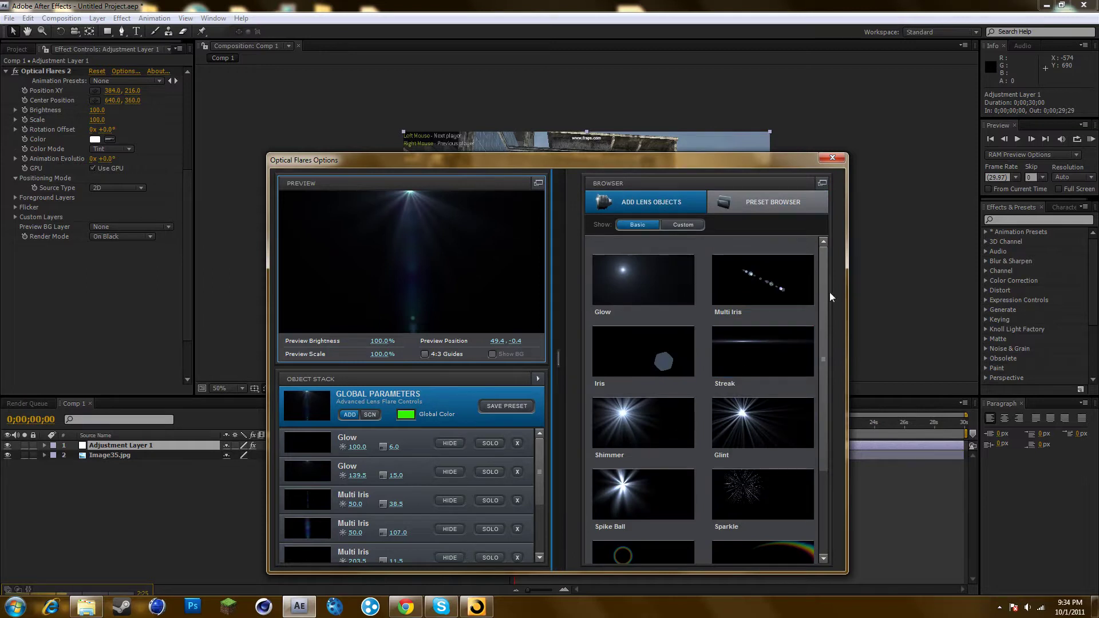
mouse_move(822, 363)
mouse_down()
mouse_move(822, 462)
mouse_move(833, 362)
mouse_up()
click(757, 337)
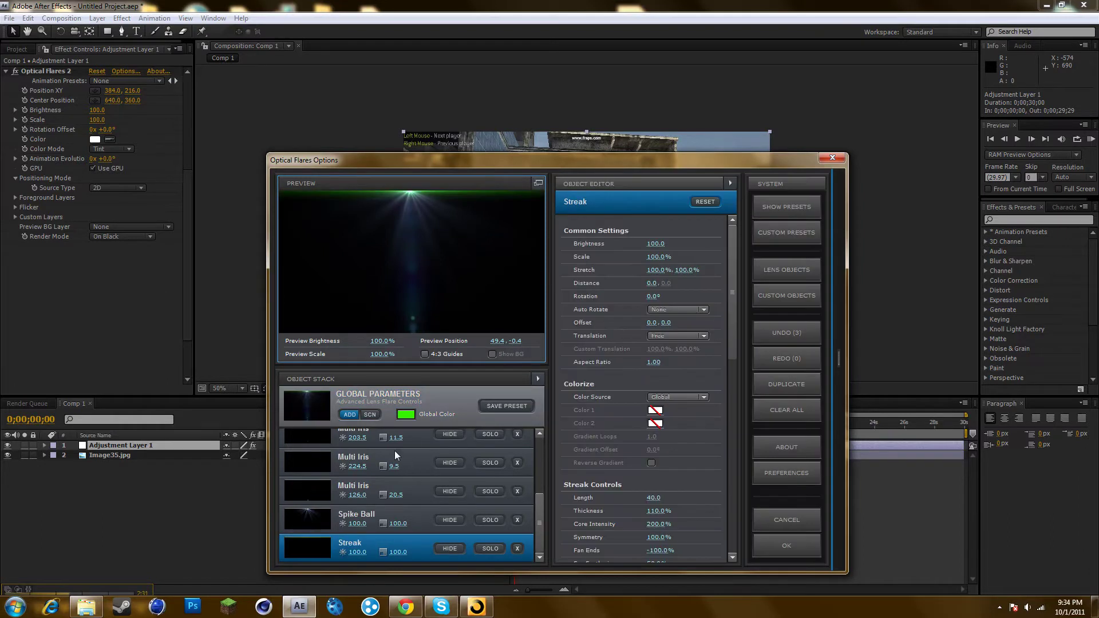
Recolour the top Multi Iris element a vivid green
click(414, 439)
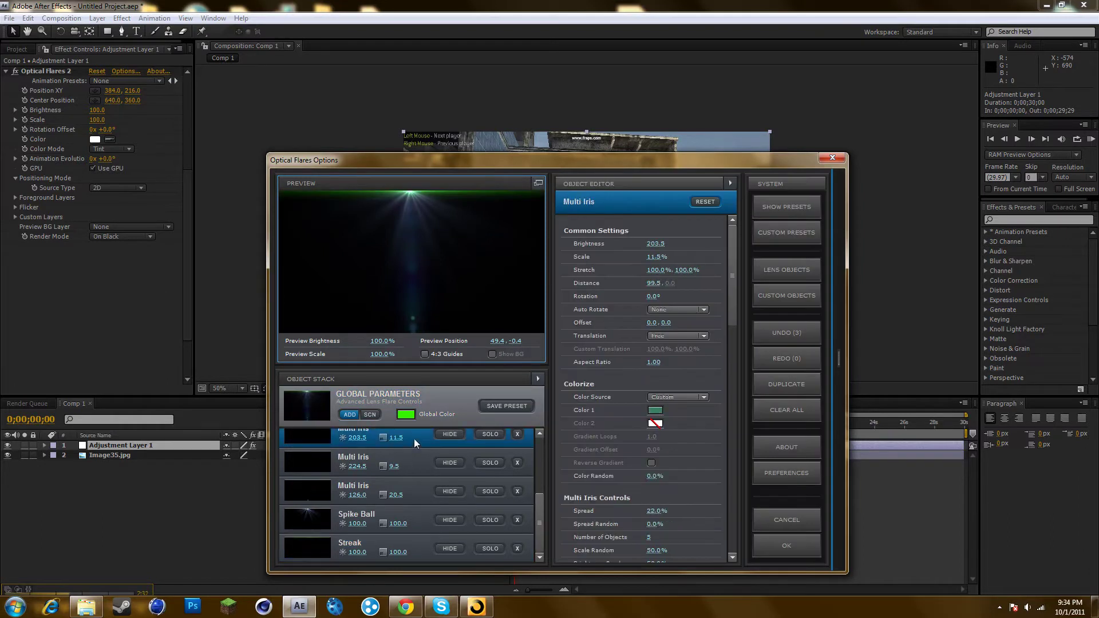
click(659, 411)
click(692, 396)
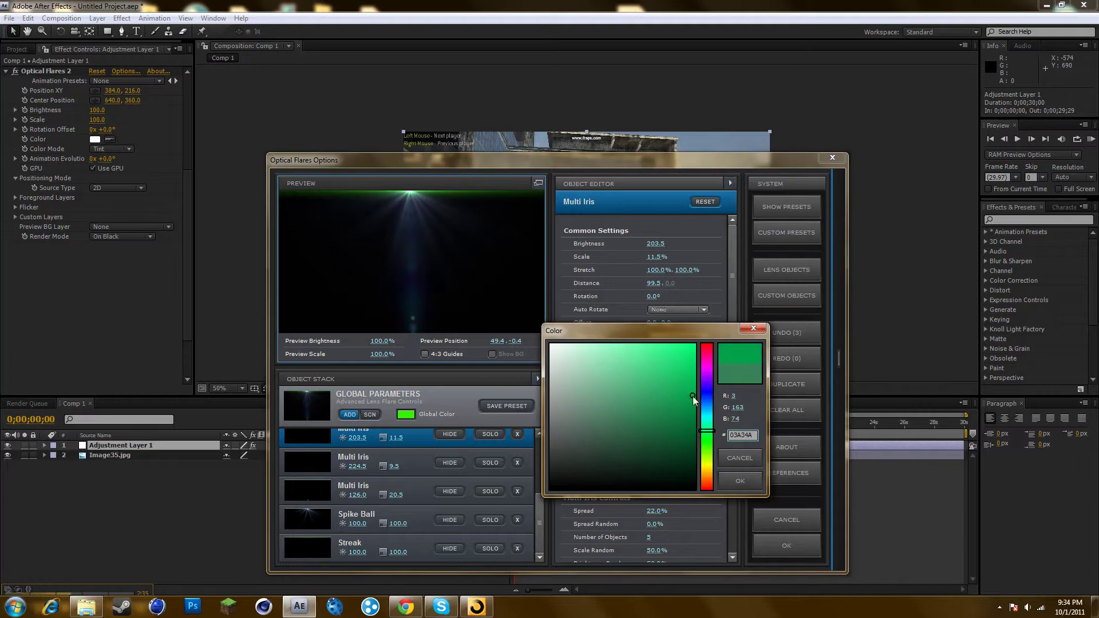
drag(707, 433, 708, 441)
drag(708, 400, 715, 388)
click(738, 481)
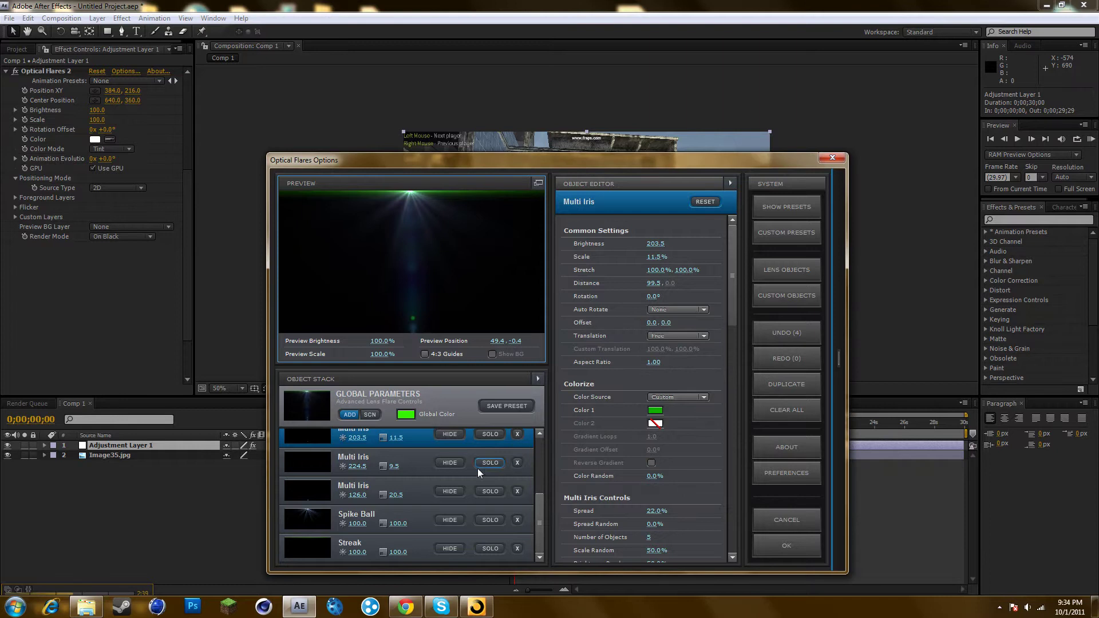
Delete every Multi Iris, Glow, Spike Ball and Streak element from the Object Stack
click(409, 465)
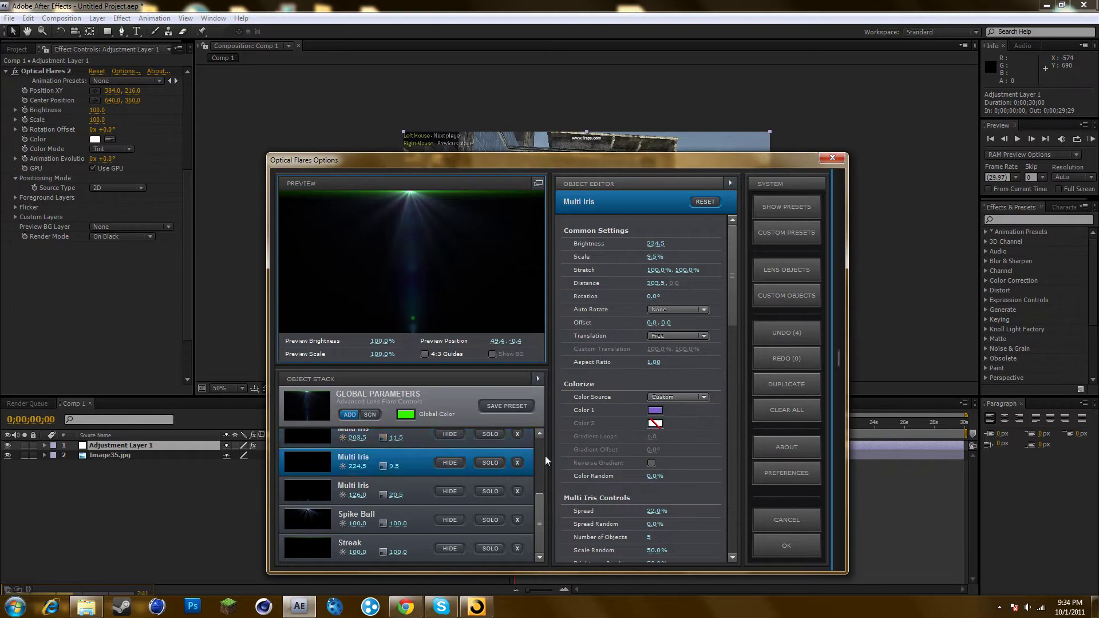
click(518, 463)
click(518, 463)
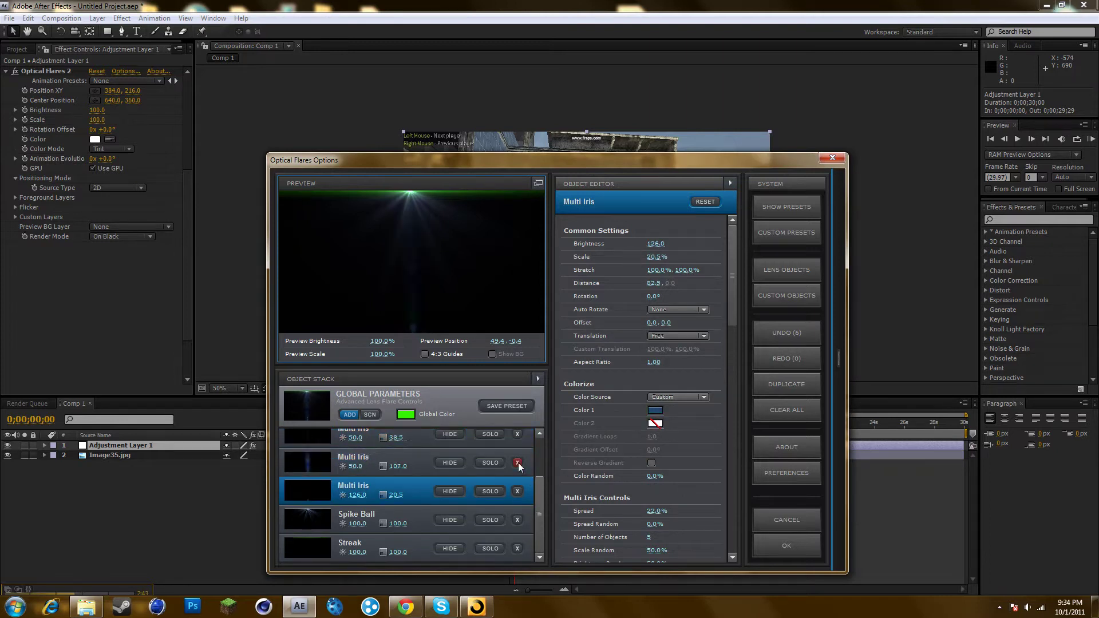
click(517, 463)
click(517, 462)
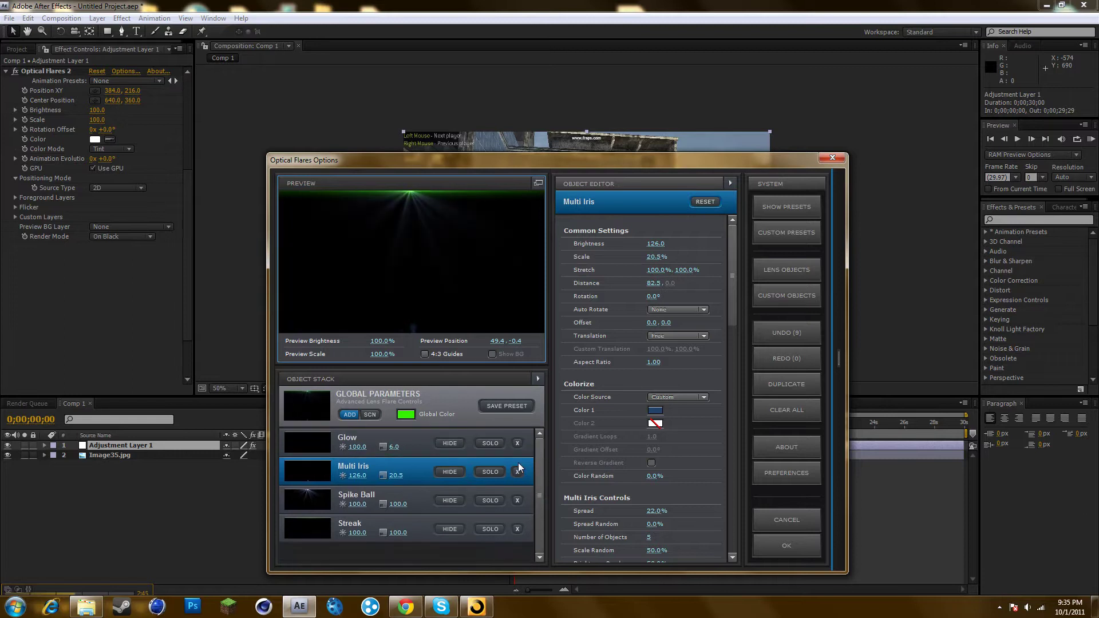
click(518, 466)
click(517, 471)
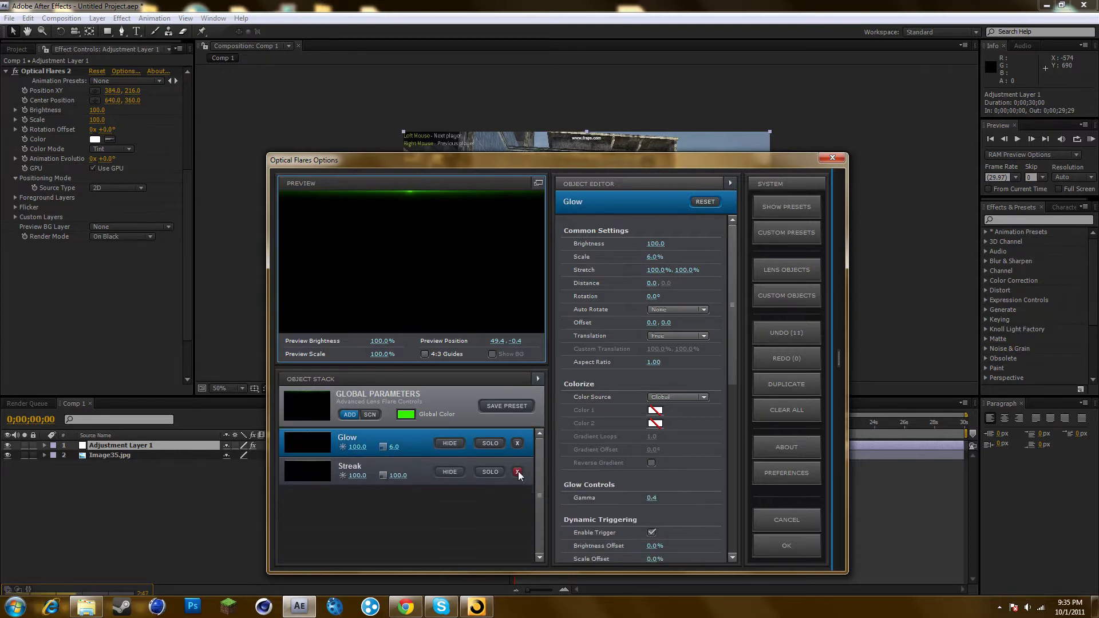
click(517, 472)
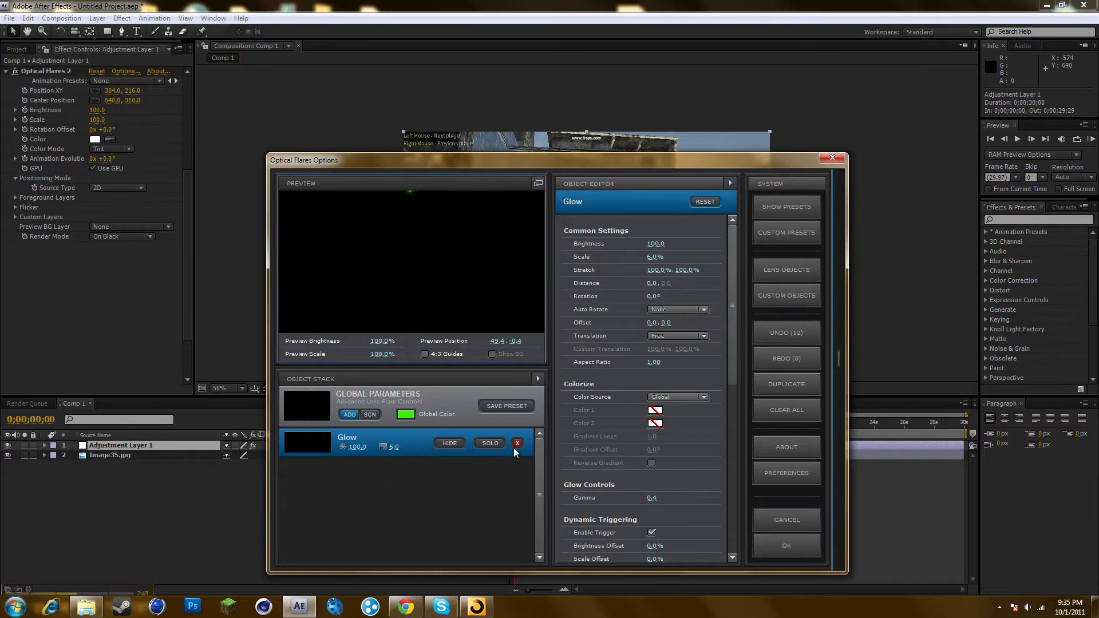
click(516, 444)
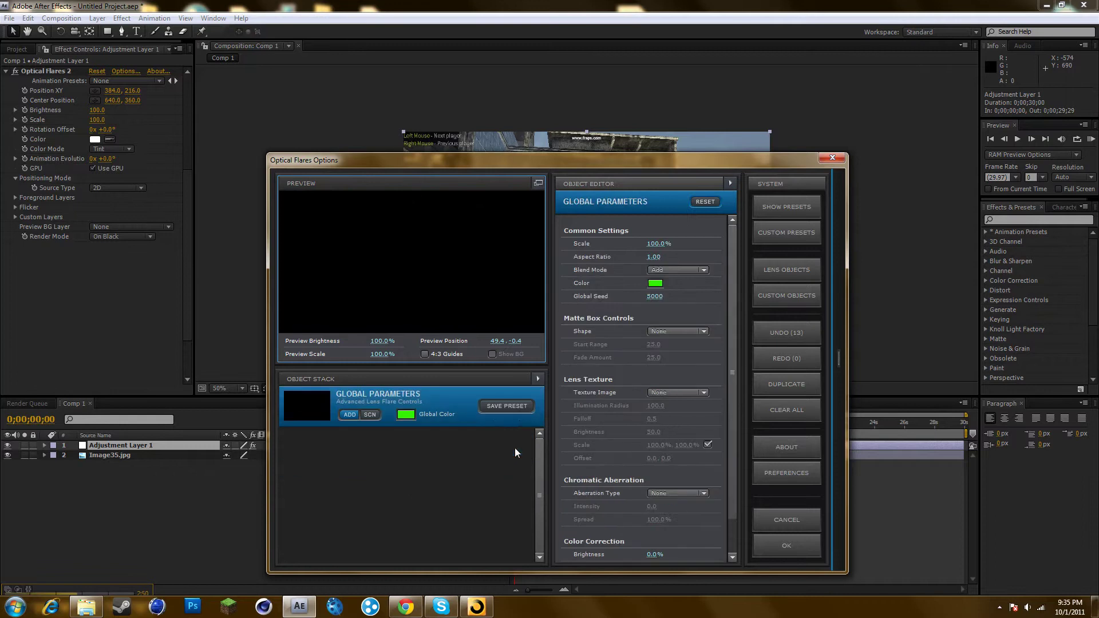
Add a Streak and a Glow to the empty stack and apply the flare with OK
click(788, 232)
click(647, 204)
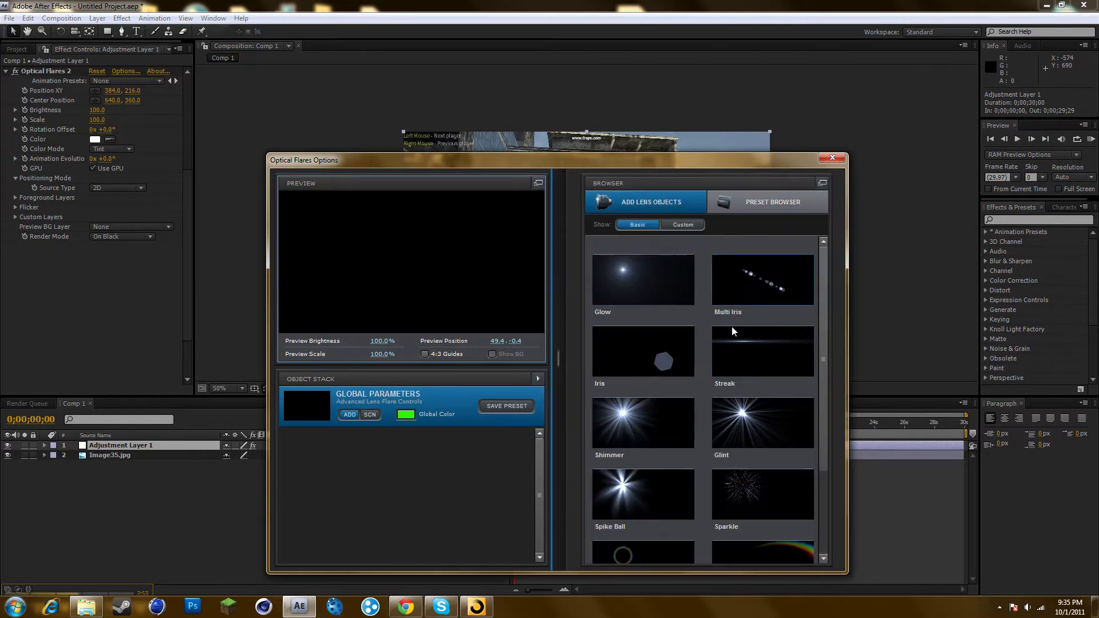
click(736, 344)
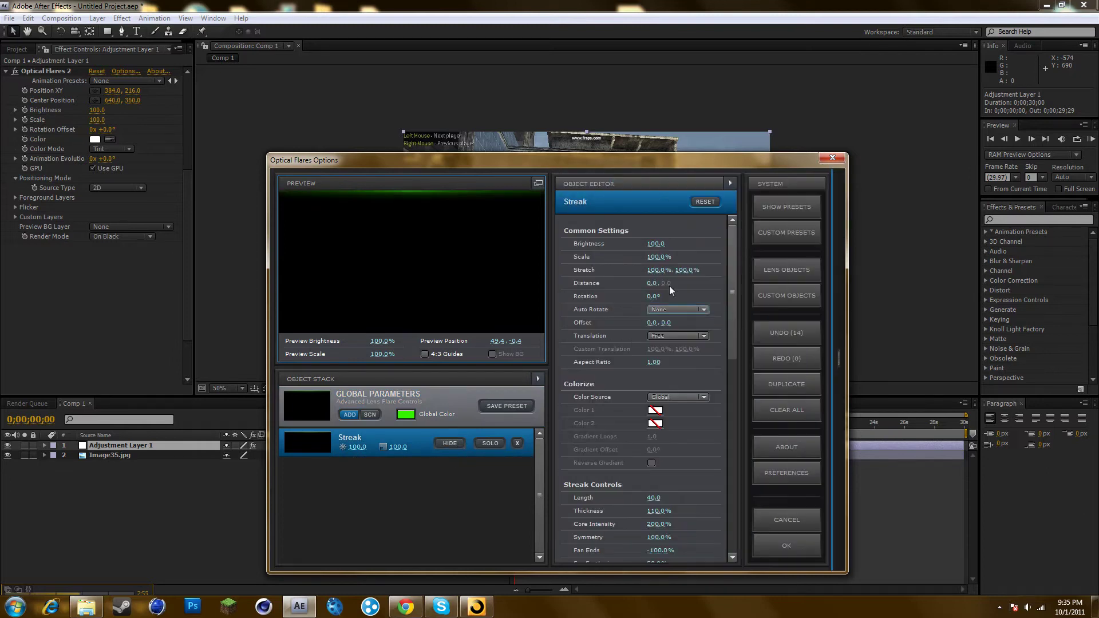
click(771, 235)
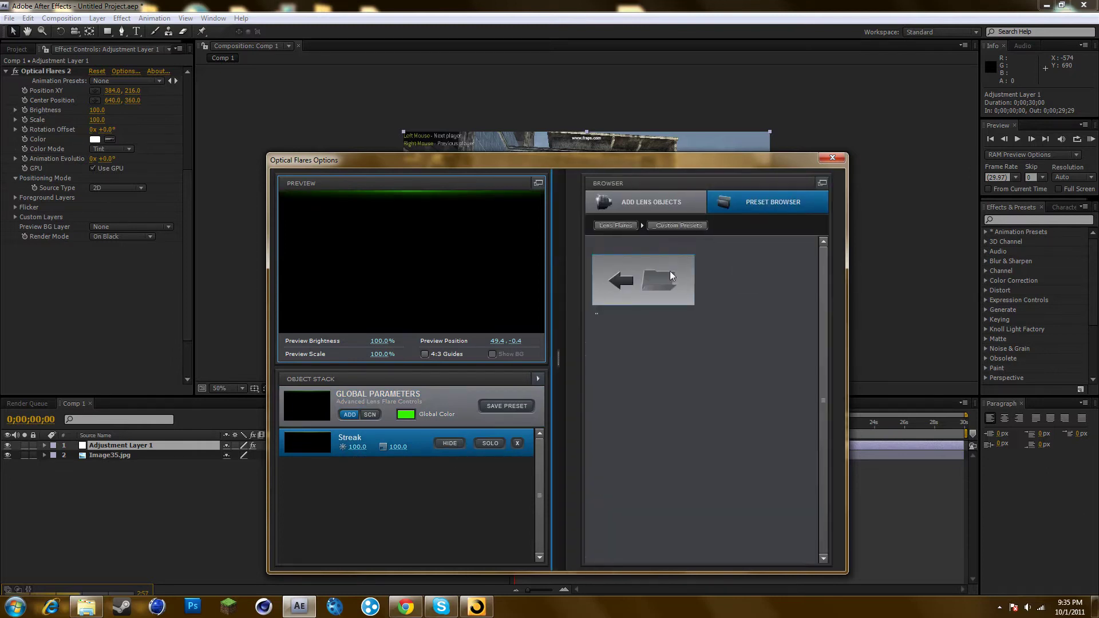
click(661, 207)
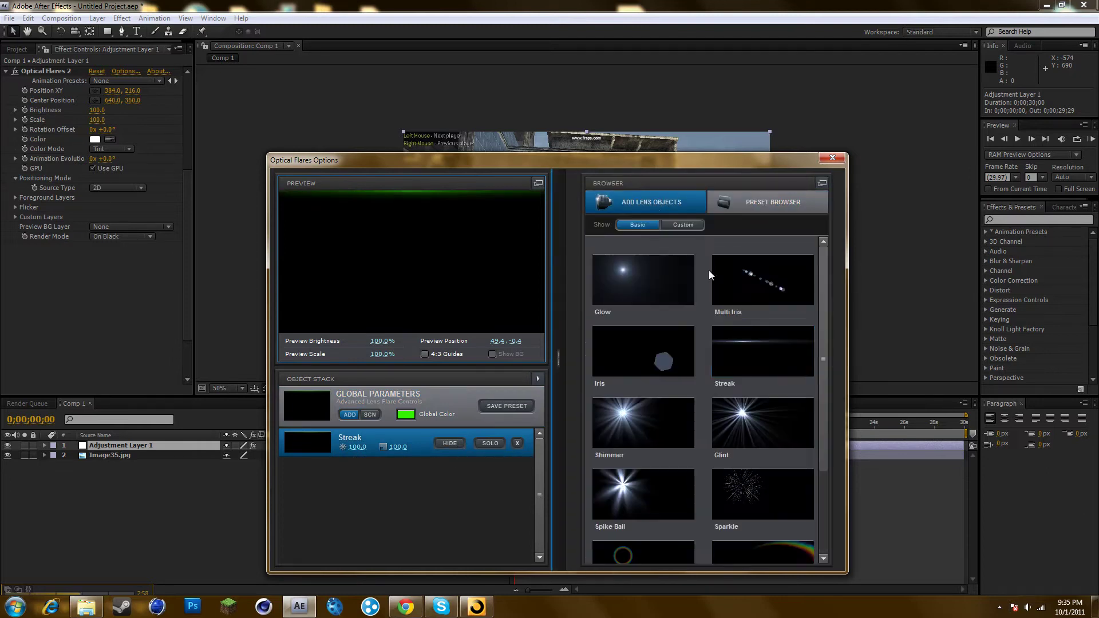
click(644, 289)
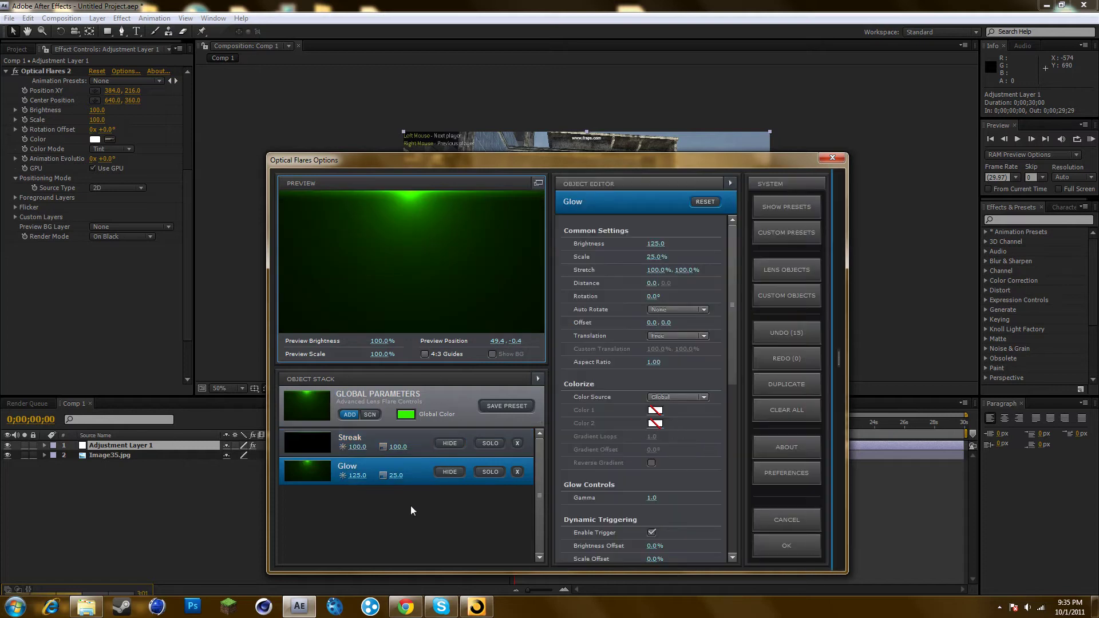
click(788, 549)
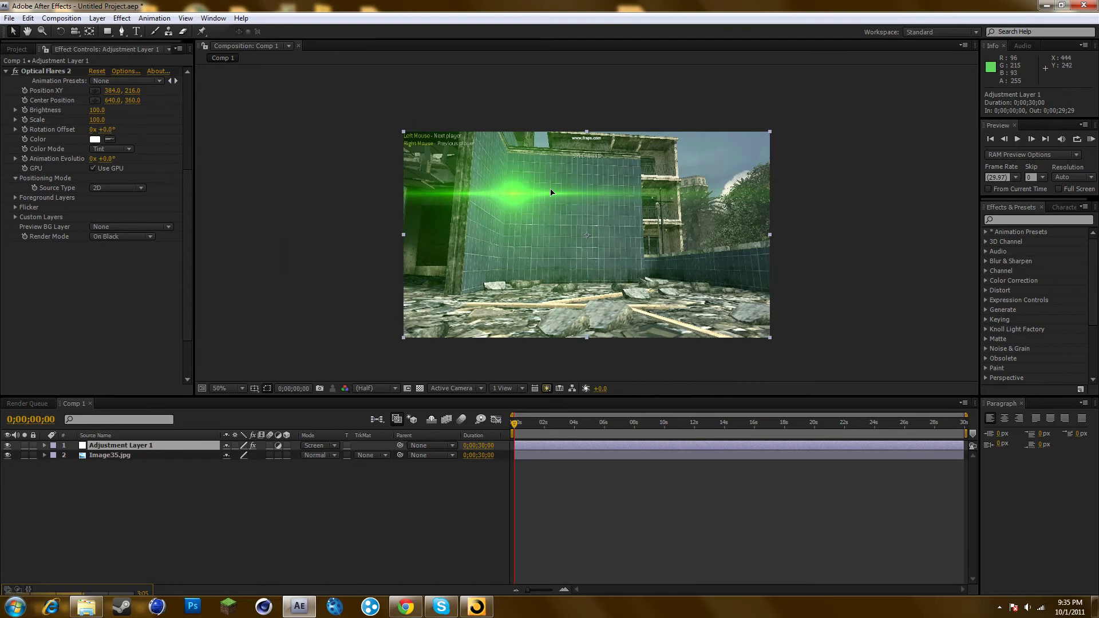
Move the flare preview position near the top and shift the adjustment layer over the tiled wall
drag(549, 191, 570, 179)
click(130, 71)
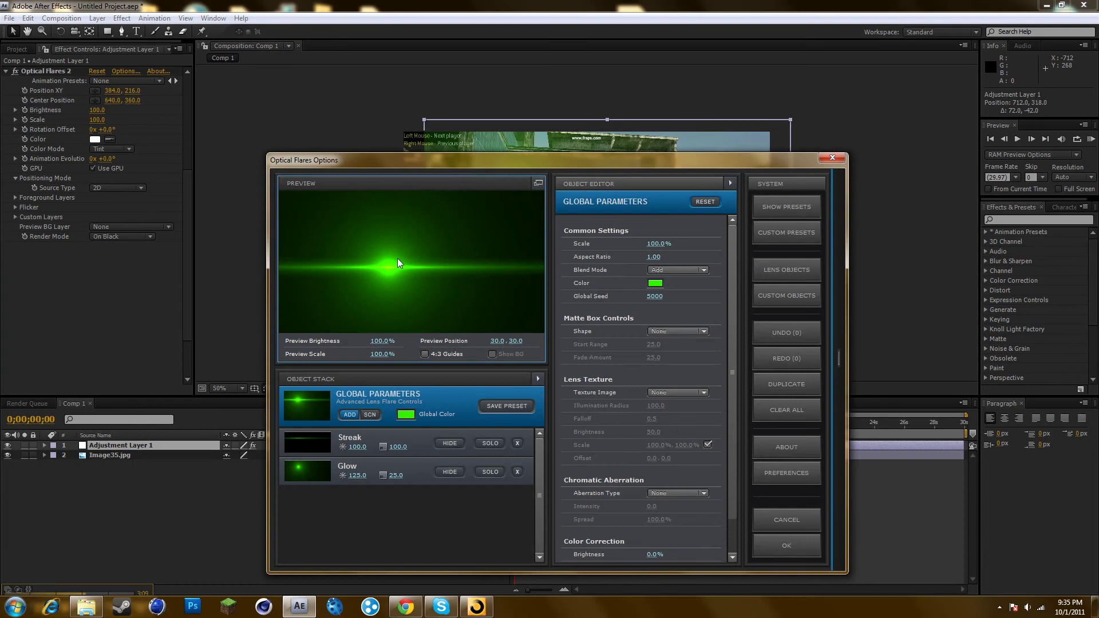
click(408, 191)
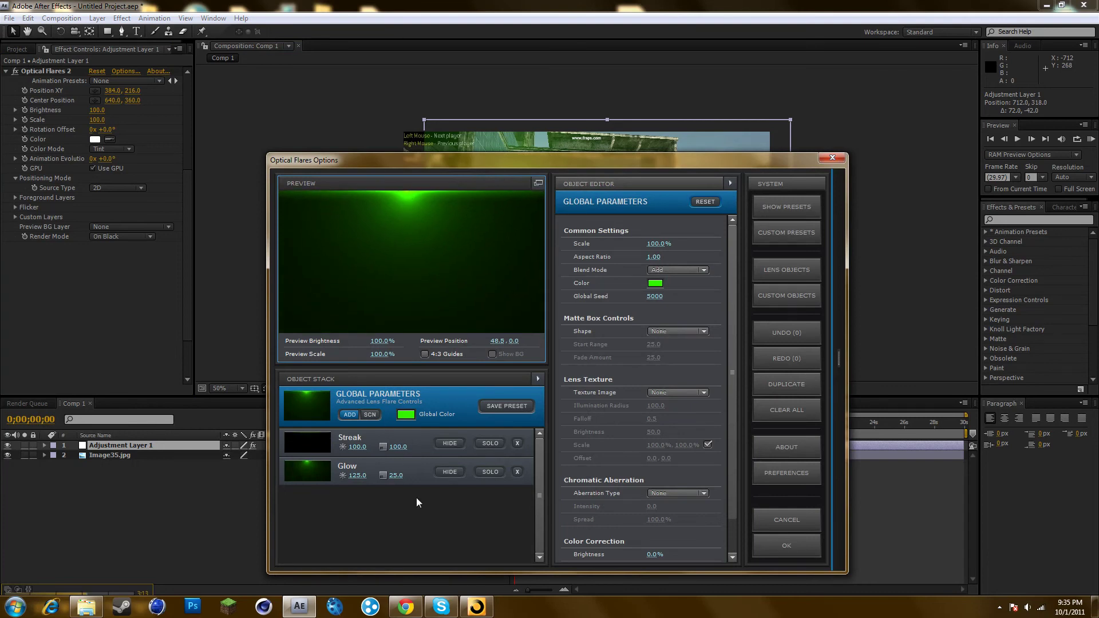
click(796, 547)
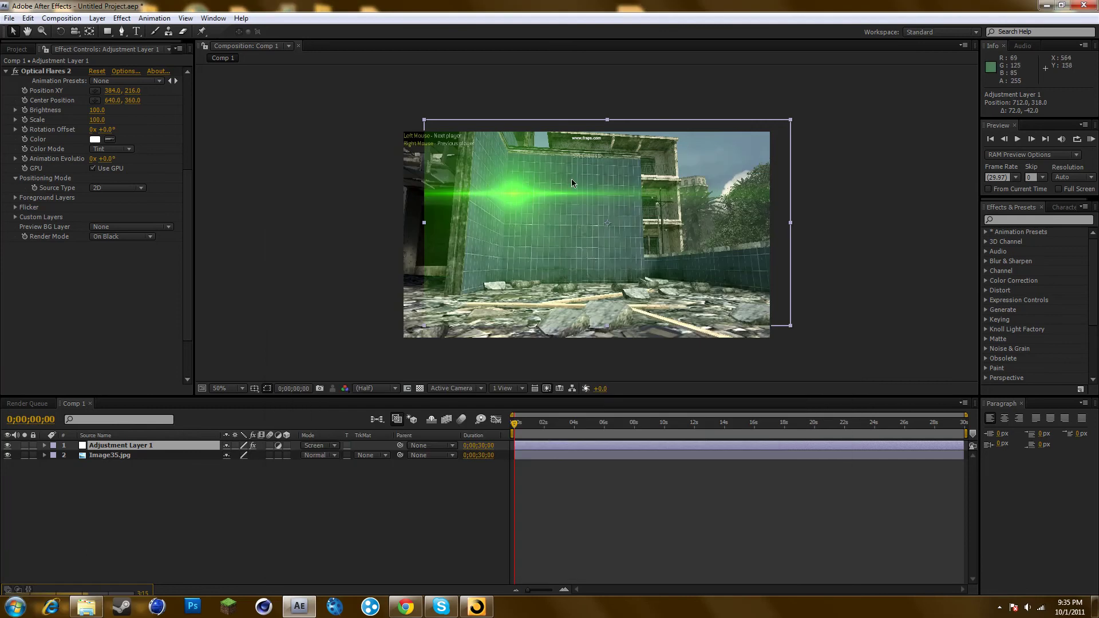
drag(587, 275, 641, 215)
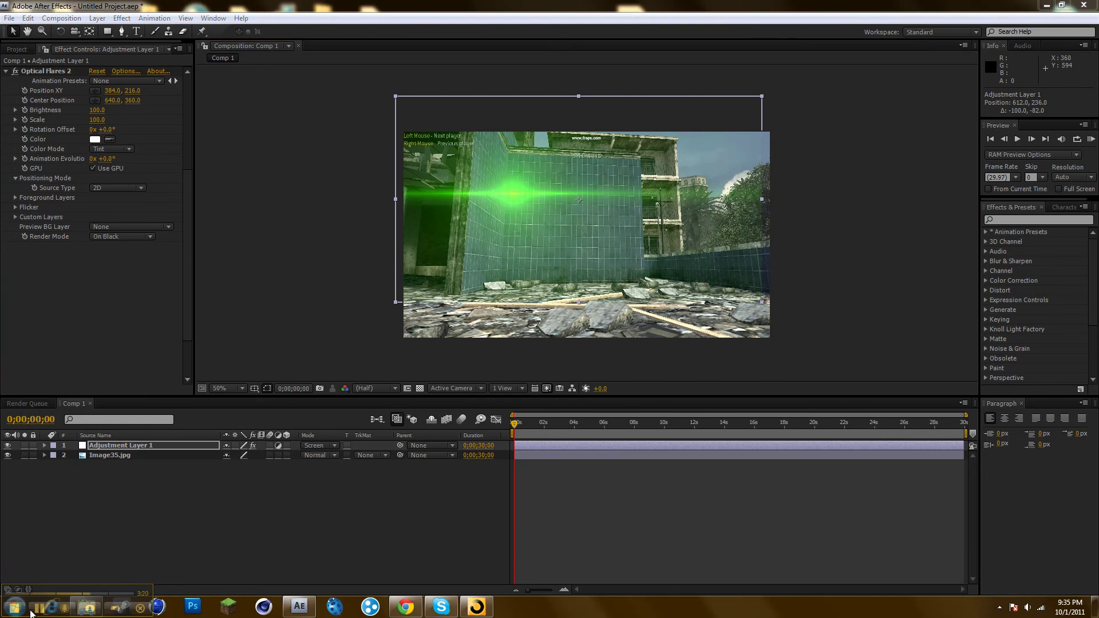